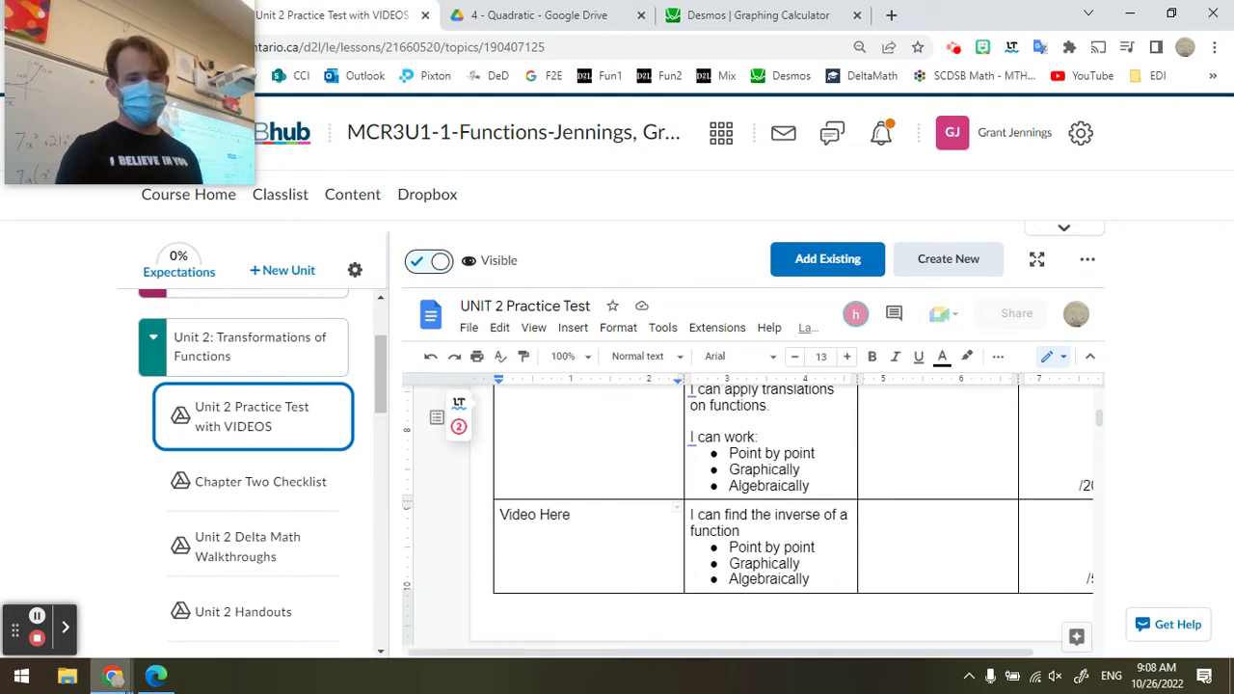
Bring the 'Practice test with notes' PDF to the front in Edge.
{"action": "left_click", "coordinate": [155, 680]}
Label the printed column f(x), add an arrow, and ink a grid headed x | f⁻¹(x).
{"action": "scroll", "coordinate": [676, 421], "scroll_direction": "down", "scroll_amount": 5}
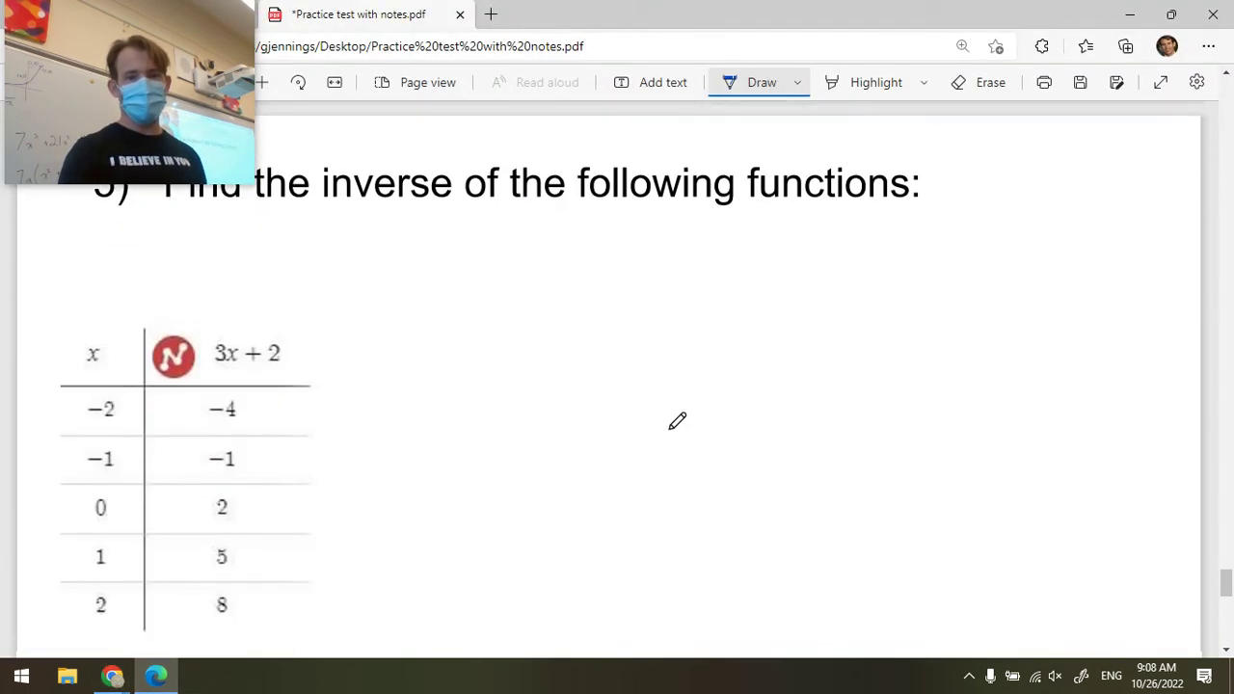
{"action": "scroll", "coordinate": [677, 421], "scroll_direction": "down", "scroll_amount": 1}
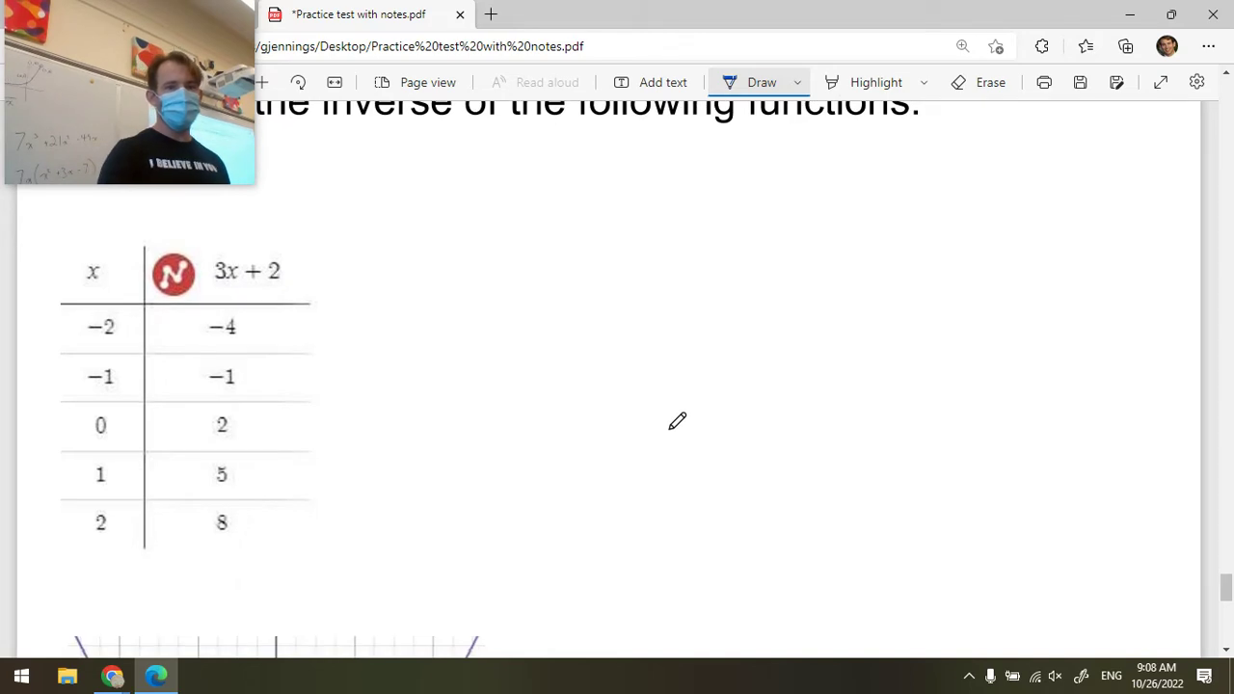
{"action": "scroll", "coordinate": [676, 421], "scroll_direction": "down", "scroll_amount": 1, "text": "ctrl"}
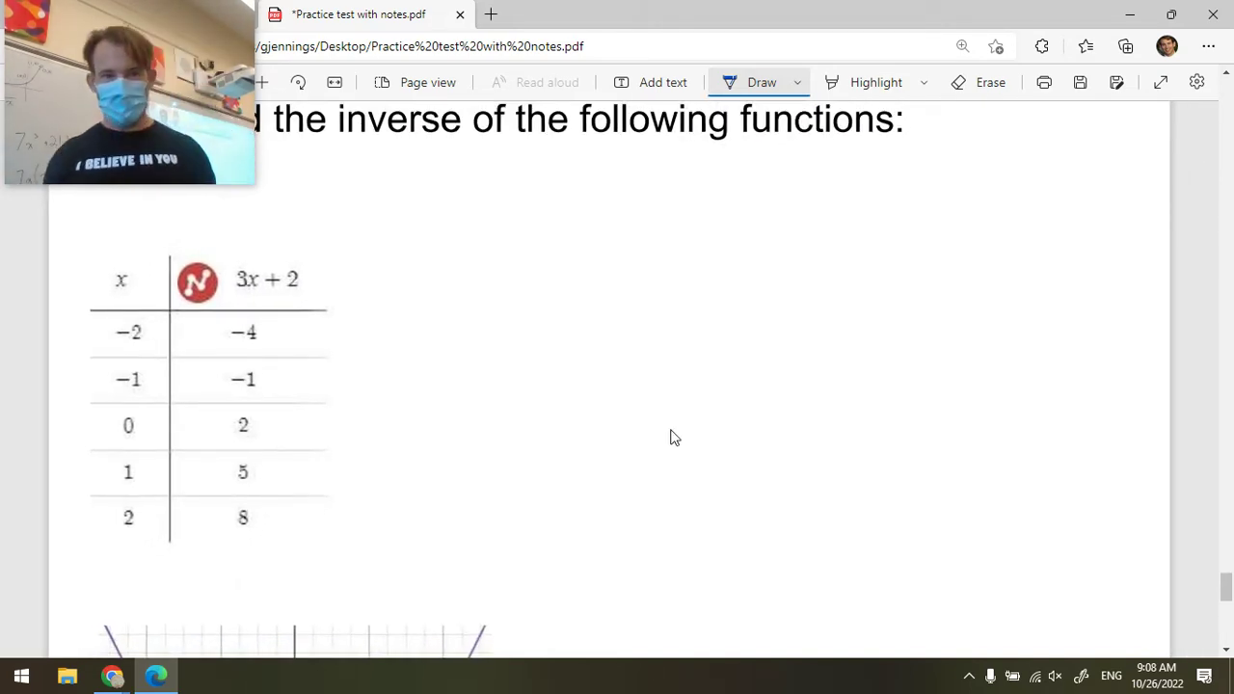
{"action": "mouse_move", "coordinate": [369, 290]}
{"action": "left_mouse_down"}
{"action": "mouse_move", "coordinate": [427, 283]}
{"action": "mouse_move", "coordinate": [421, 295]}
{"action": "left_mouse_up"}
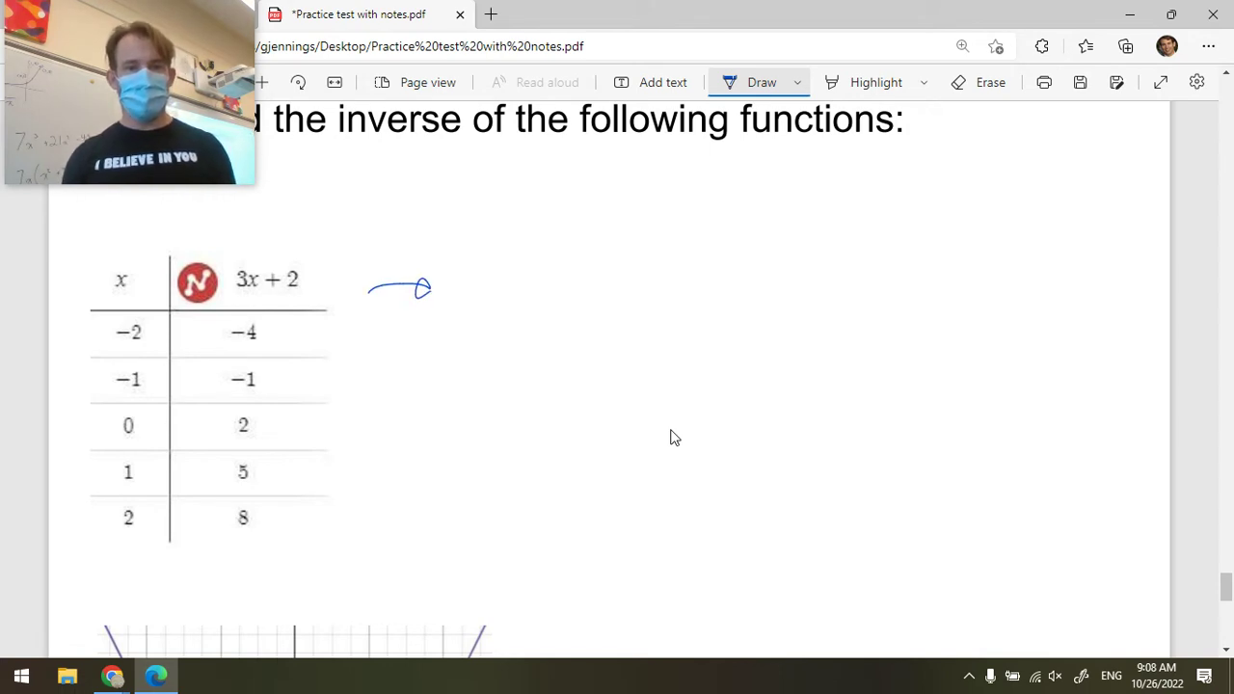
{"action": "mouse_move", "coordinate": [337, 260]}
{"action": "left_mouse_down"}
{"action": "mouse_move", "coordinate": [324, 287]}
{"action": "mouse_move", "coordinate": [351, 290]}
{"action": "left_mouse_up"}
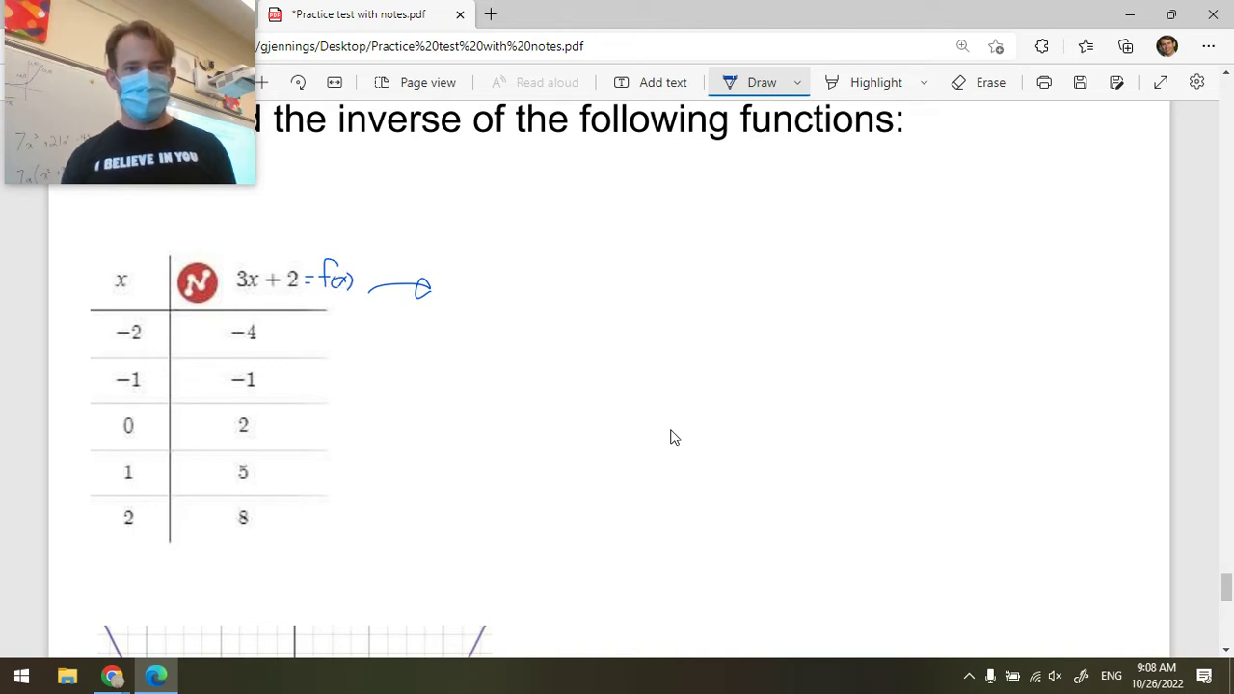
{"action": "left_click_drag", "start_coordinate": [448, 307], "coordinate": [614, 310]}
{"action": "left_click_drag", "start_coordinate": [525, 251], "coordinate": [525, 460]}
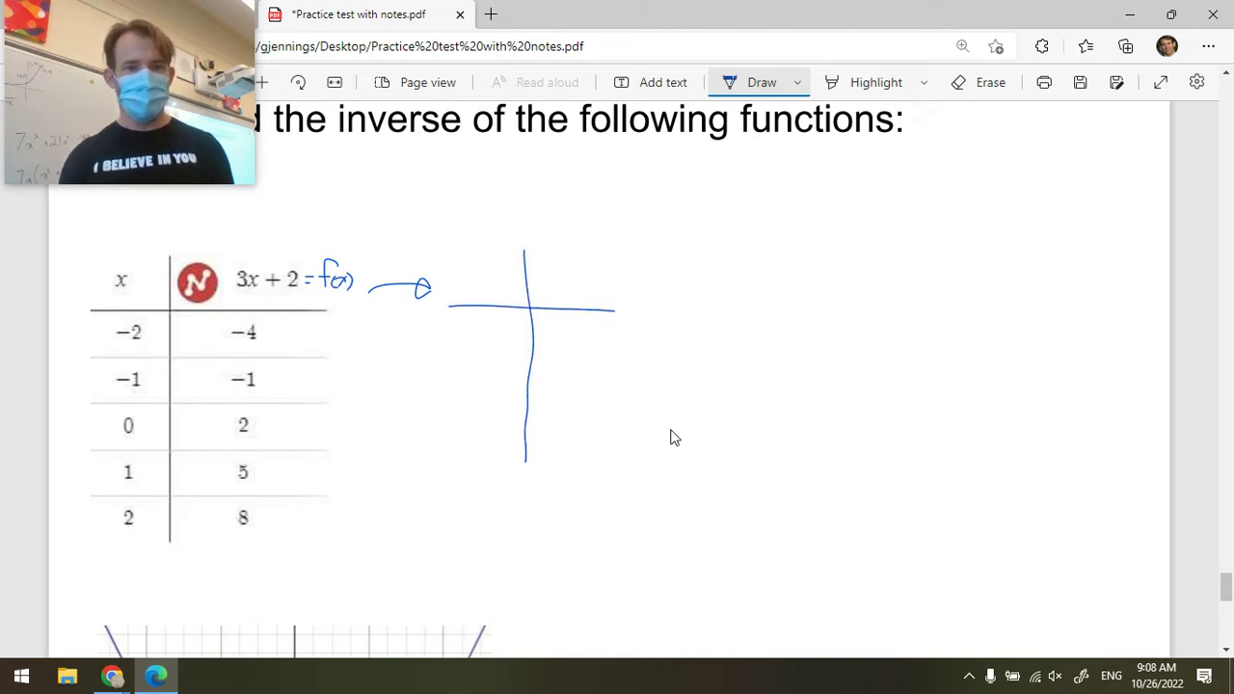
{"action": "mouse_move", "coordinate": [473, 284]}
{"action": "left_mouse_down"}
{"action": "mouse_move", "coordinate": [487, 274]}
{"action": "mouse_move", "coordinate": [480, 293]}
{"action": "left_mouse_up"}
{"action": "mouse_move", "coordinate": [557, 259]}
{"action": "left_mouse_down"}
{"action": "mouse_move", "coordinate": [553, 289]}
{"action": "mouse_move", "coordinate": [566, 255]}
{"action": "mouse_move", "coordinate": [605, 289]}
{"action": "mouse_move", "coordinate": [595, 293]}
{"action": "left_mouse_up"}
{"action": "mouse_move", "coordinate": [588, 276]}
{"action": "left_mouse_down"}
{"action": "mouse_move", "coordinate": [584, 297]}
{"action": "mouse_move", "coordinate": [615, 305]}
{"action": "left_mouse_up"}
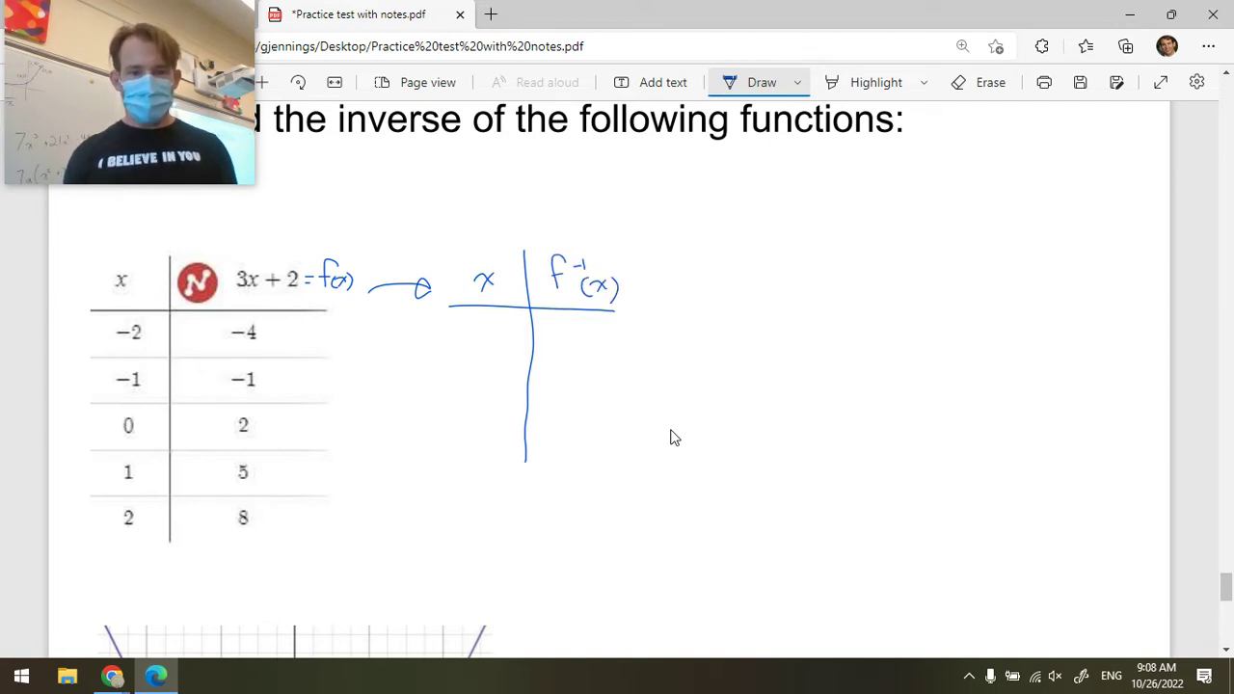
{"action": "left_click_drag", "start_coordinate": [524, 463], "coordinate": [526, 542]}
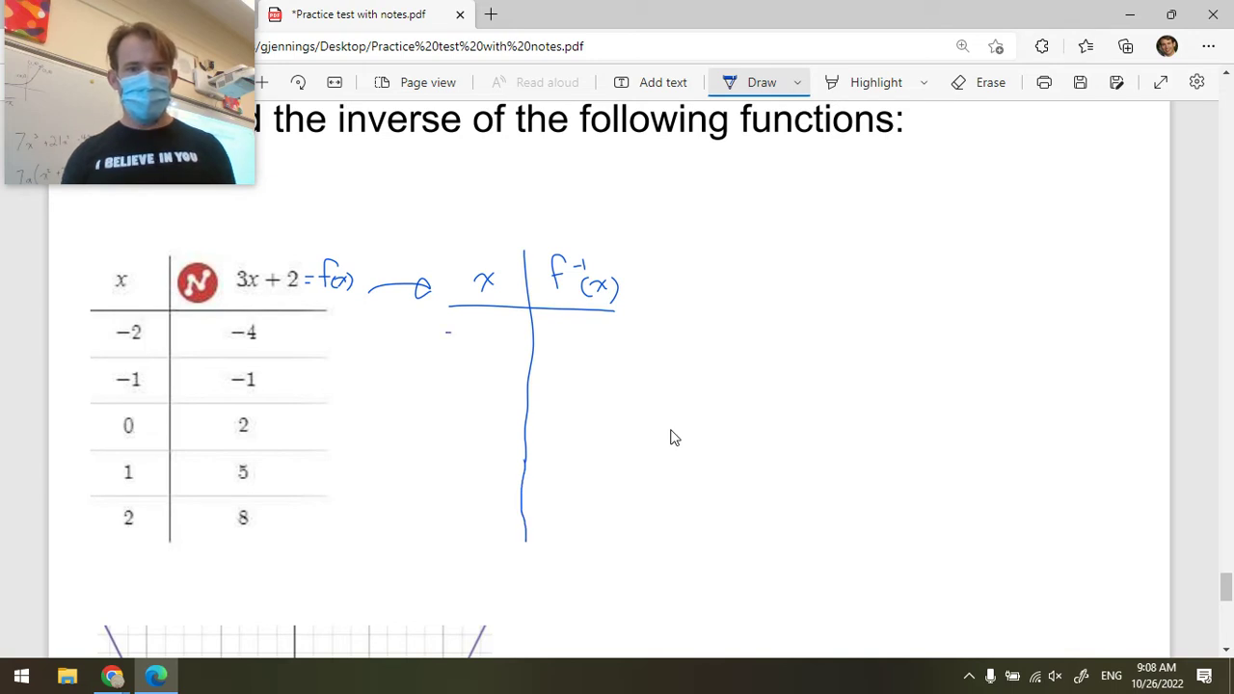
Fill the rows x = -4, -1, 2, 5, 8 with f⁻¹(x) = -2, -1, 0, 1, 2.
{"action": "left_click_drag", "start_coordinate": [446, 332], "coordinate": [485, 339]}
{"action": "mouse_move", "coordinate": [482, 319]}
{"action": "left_mouse_down"}
{"action": "mouse_move", "coordinate": [473, 330]}
{"action": "mouse_move", "coordinate": [498, 330]}
{"action": "left_mouse_up"}
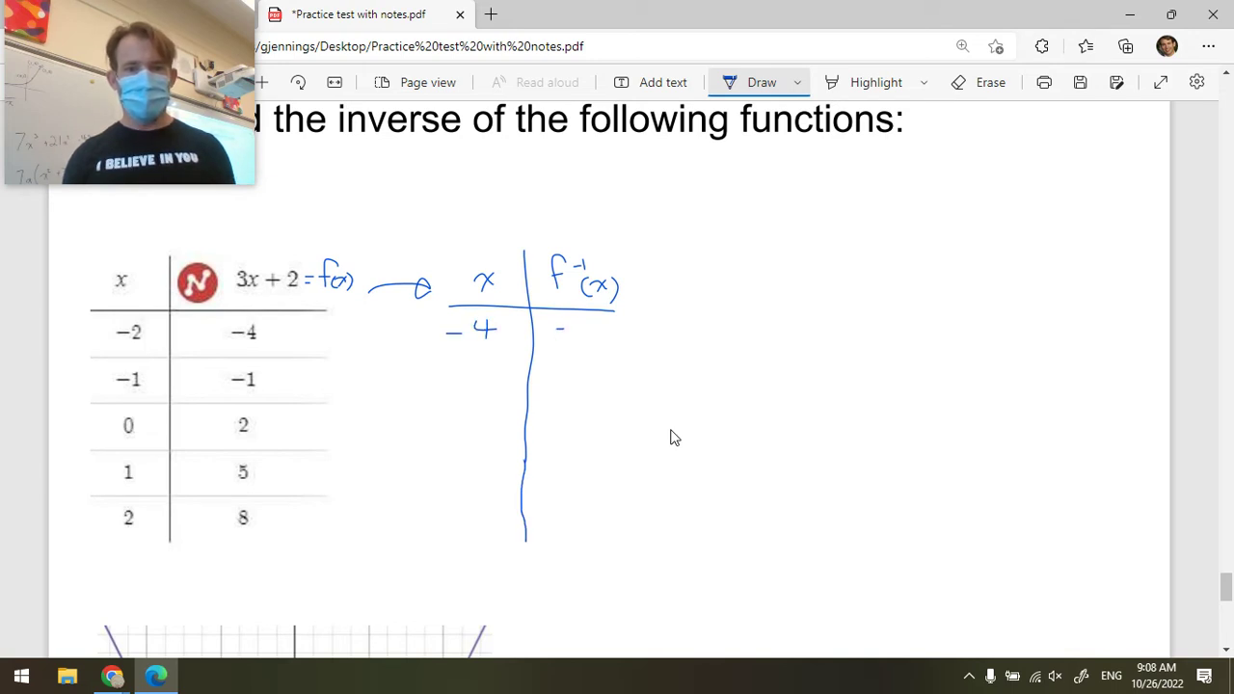
{"action": "left_click_drag", "start_coordinate": [578, 325], "coordinate": [597, 338]}
{"action": "left_click_drag", "start_coordinate": [458, 366], "coordinate": [487, 378]}
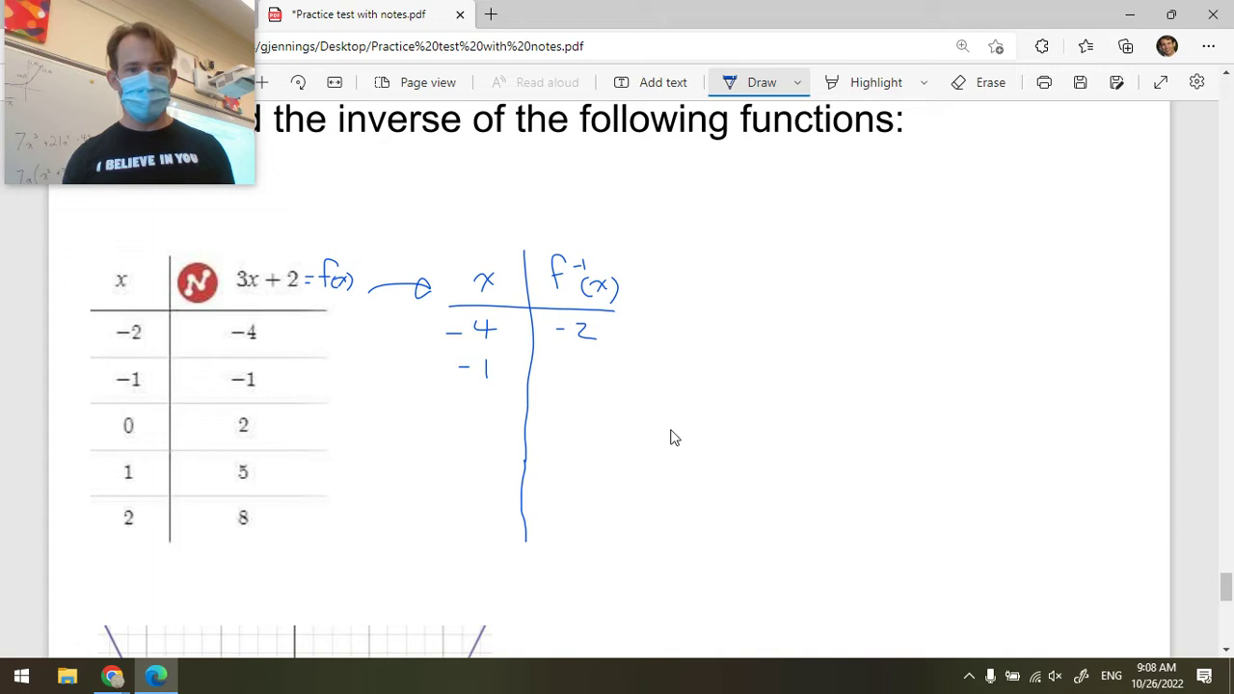
{"action": "left_click_drag", "start_coordinate": [566, 374], "coordinate": [579, 374]}
{"action": "left_click_drag", "start_coordinate": [590, 363], "coordinate": [589, 383]}
{"action": "mouse_move", "coordinate": [476, 417]}
{"action": "left_mouse_down"}
{"action": "mouse_move", "coordinate": [476, 436]}
{"action": "mouse_move", "coordinate": [562, 423]}
{"action": "left_mouse_up"}
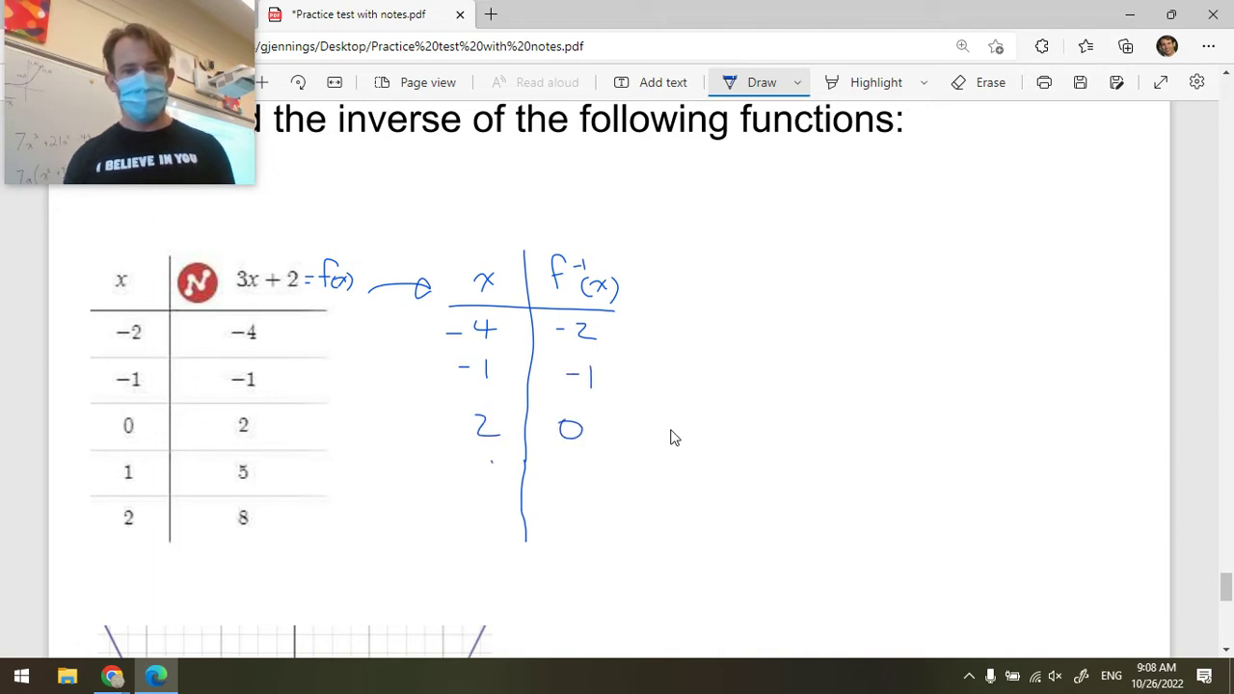
{"action": "left_click_drag", "start_coordinate": [492, 462], "coordinate": [470, 485]}
{"action": "left_click_drag", "start_coordinate": [571, 465], "coordinate": [571, 487]}
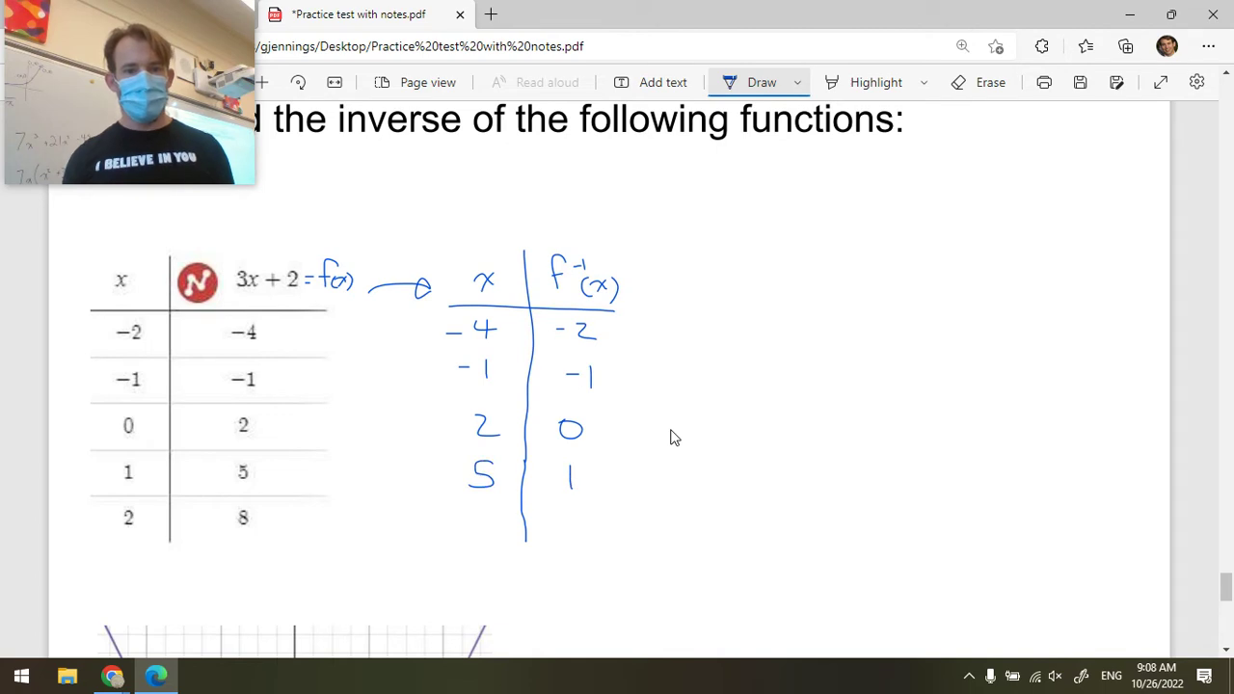
{"action": "left_click_drag", "start_coordinate": [491, 506], "coordinate": [486, 505]}
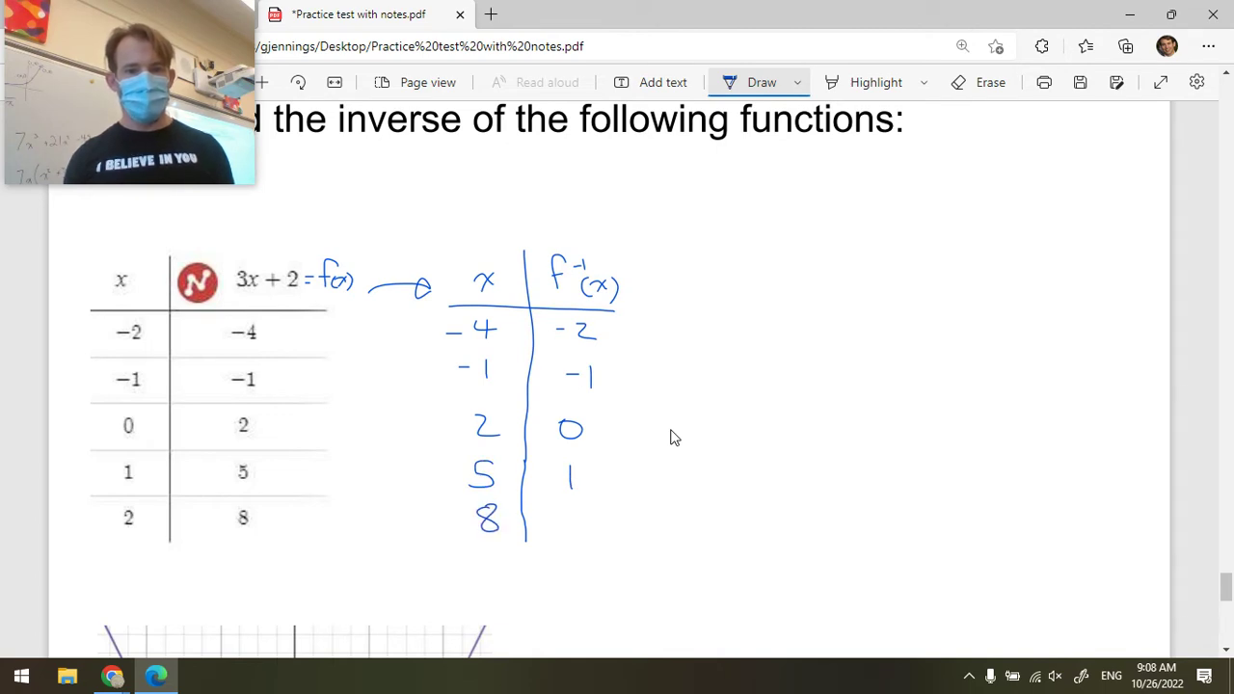
{"action": "mouse_move", "coordinate": [561, 511]}
{"action": "left_mouse_down"}
{"action": "mouse_move", "coordinate": [557, 533]}
{"action": "mouse_move", "coordinate": [587, 532]}
{"action": "left_mouse_up"}
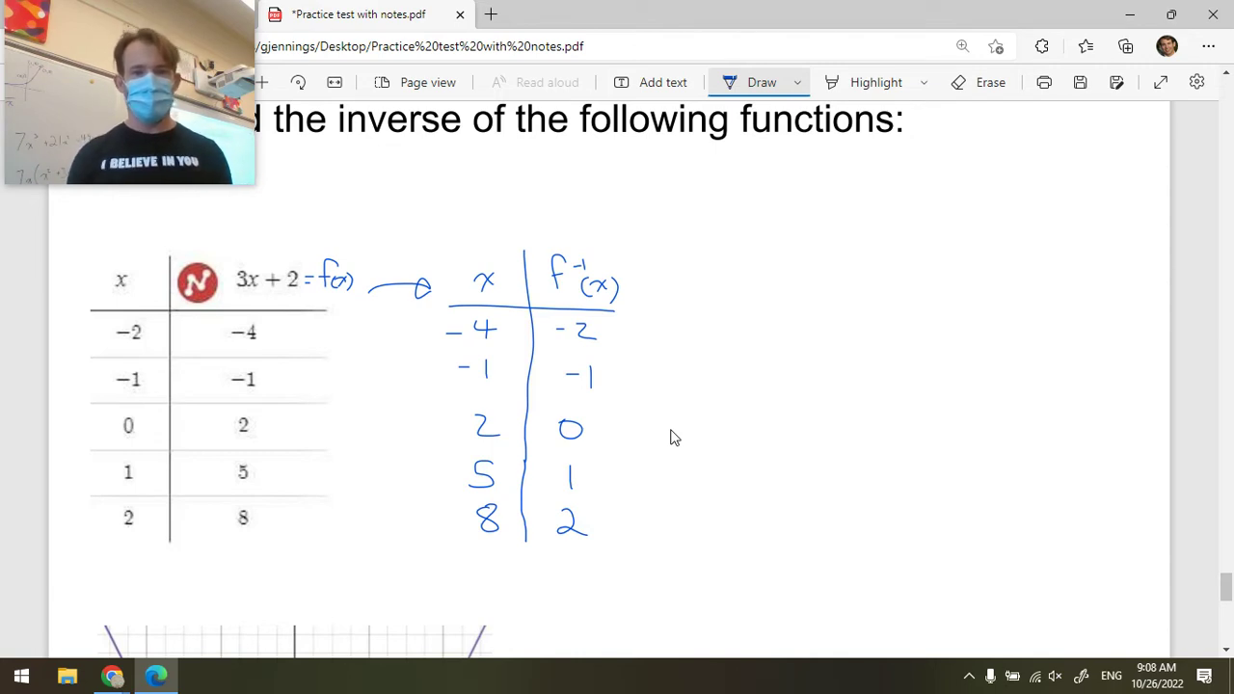
Ink a dashed y = x line through the V, dot its crossing, and write (0,-5) under the vertex.
{"action": "scroll", "coordinate": [674, 437], "scroll_direction": "down", "scroll_amount": 5}
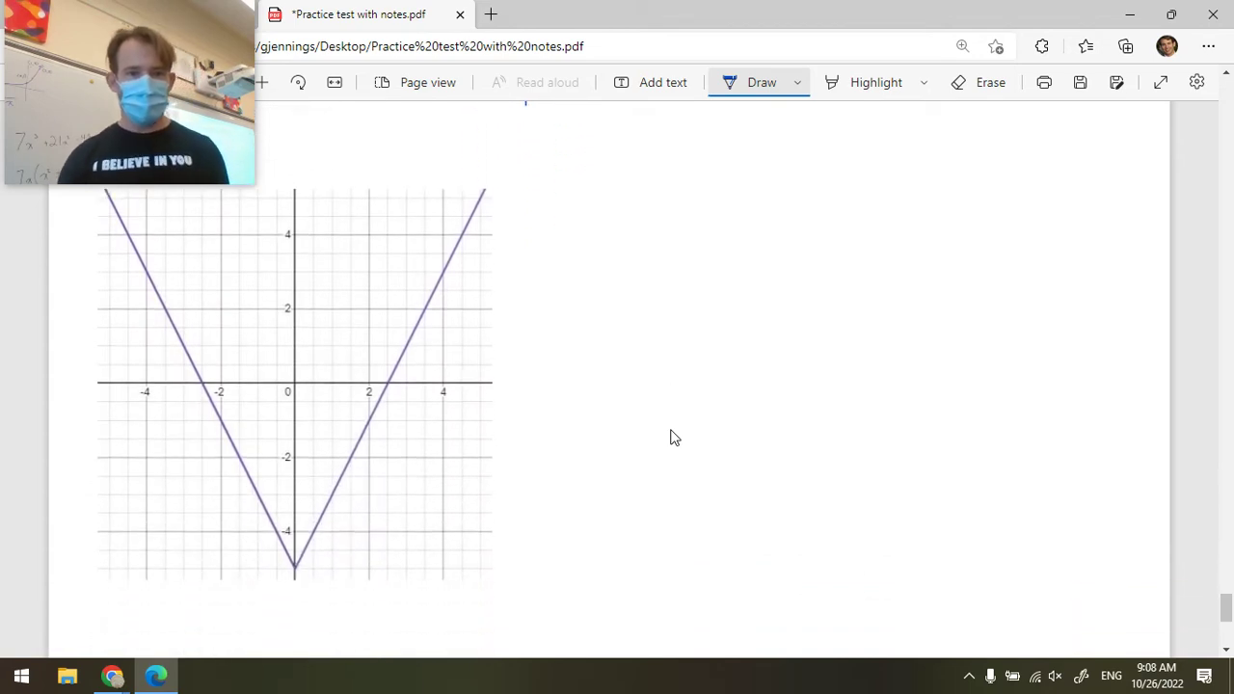
{"action": "left_click_drag", "start_coordinate": [294, 382], "coordinate": [403, 273]}
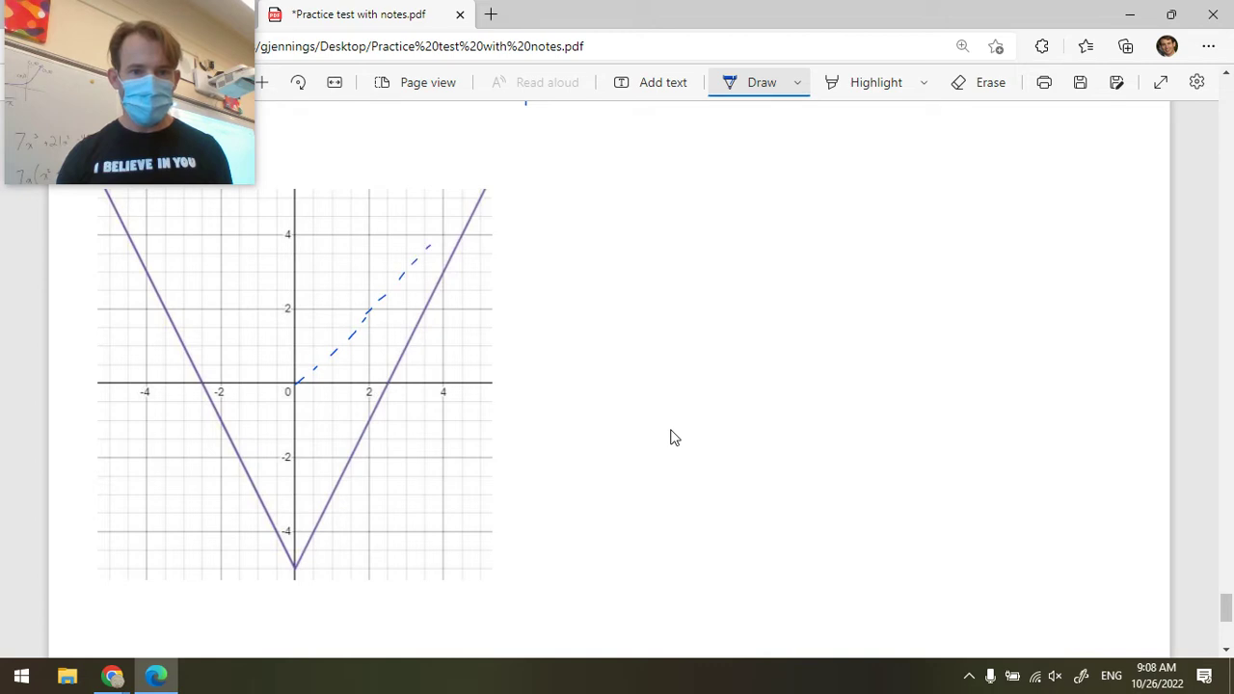
{"action": "left_click_drag", "start_coordinate": [488, 188], "coordinate": [507, 177]}
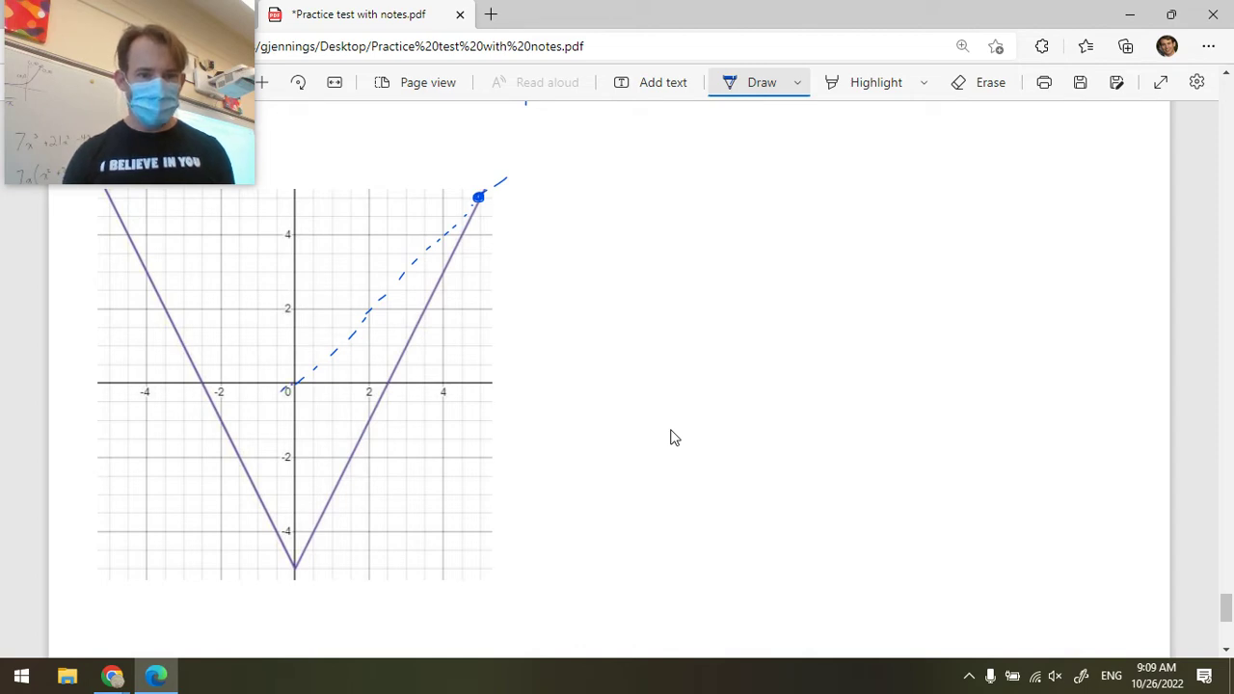
{"action": "left_click_drag", "start_coordinate": [287, 386], "coordinate": [214, 463]}
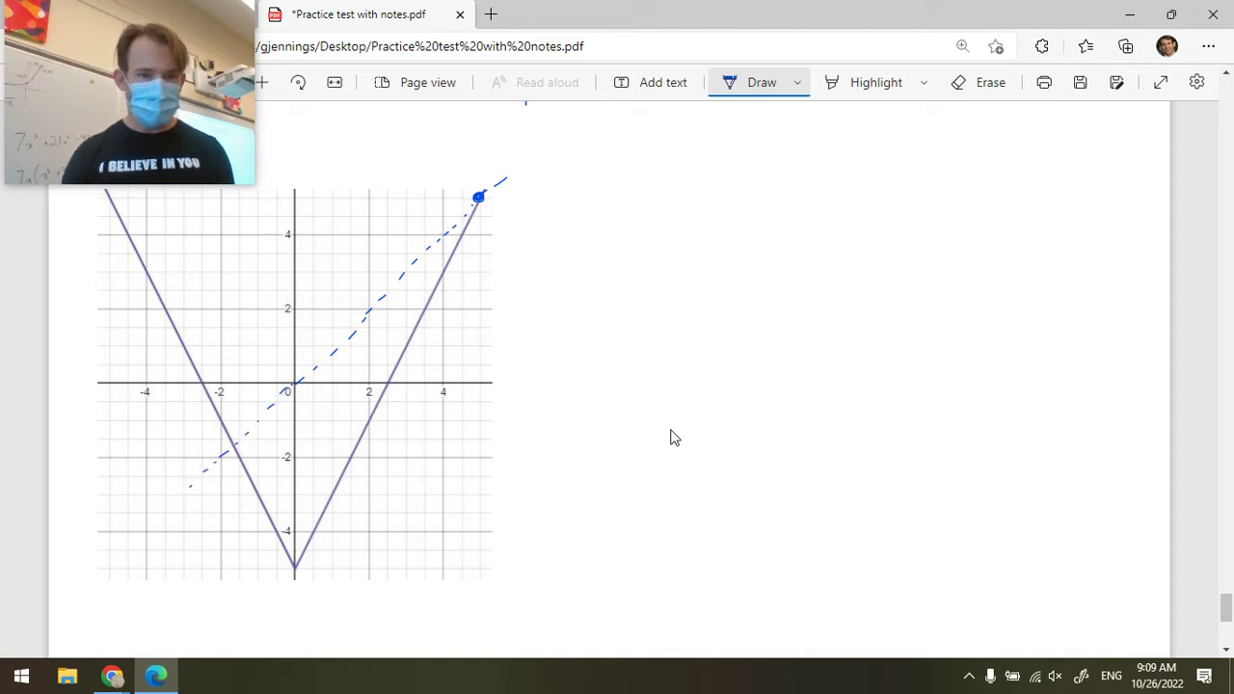
{"action": "left_click_drag", "start_coordinate": [122, 559], "coordinate": [96, 580]}
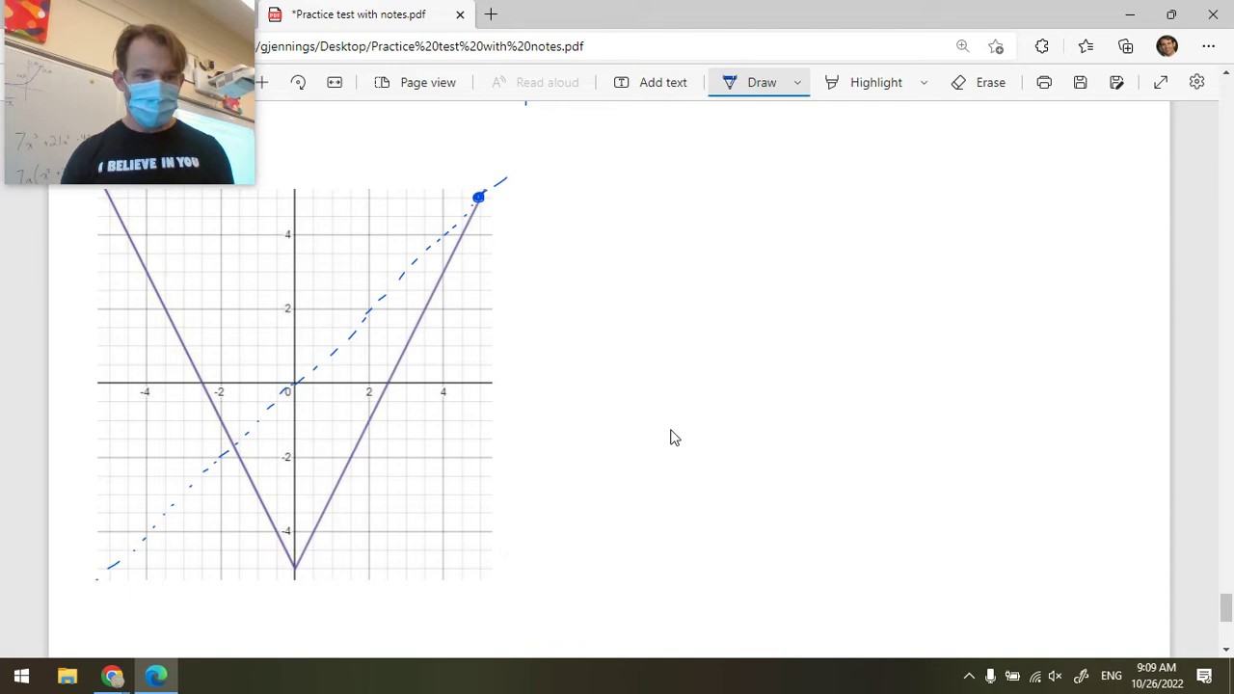
{"action": "left_click_drag", "start_coordinate": [226, 451], "coordinate": [230, 449]}
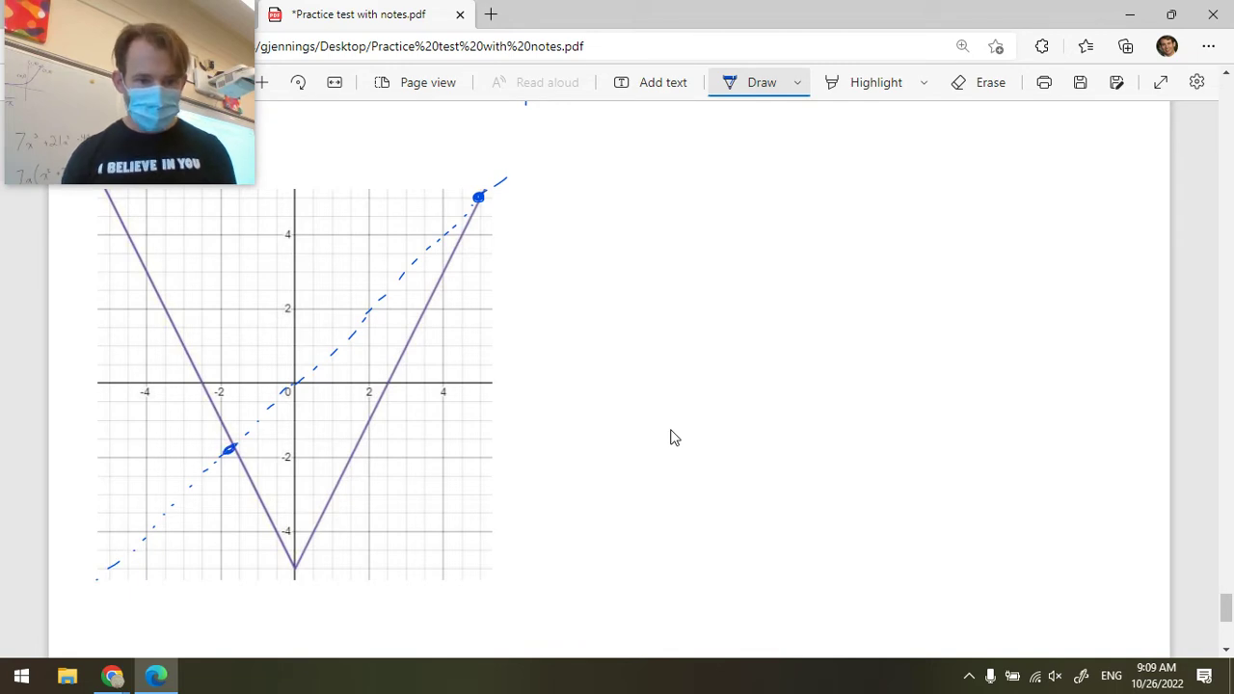
{"action": "mouse_move", "coordinate": [332, 554]}
{"action": "left_mouse_down"}
{"action": "mouse_move", "coordinate": [332, 579]}
{"action": "mouse_move", "coordinate": [345, 562]}
{"action": "left_mouse_up"}
{"action": "left_click_drag", "start_coordinate": [358, 569], "coordinate": [400, 578]}
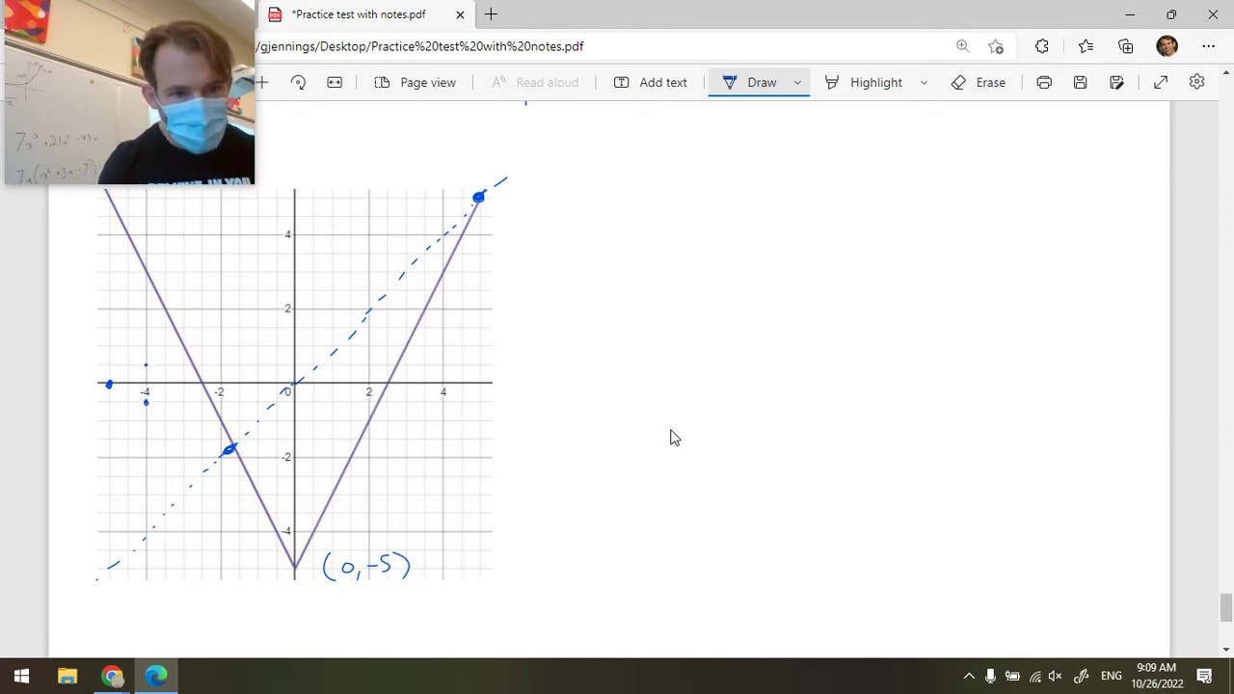
Sketch the reflected branches, mark the (0,-5) point, and write the label (-5,0).
{"action": "mouse_move", "coordinate": [110, 386]}
{"action": "left_mouse_down"}
{"action": "mouse_move", "coordinate": [293, 477]}
{"action": "mouse_move", "coordinate": [499, 551]}
{"action": "mouse_move", "coordinate": [487, 555]}
{"action": "left_mouse_up"}
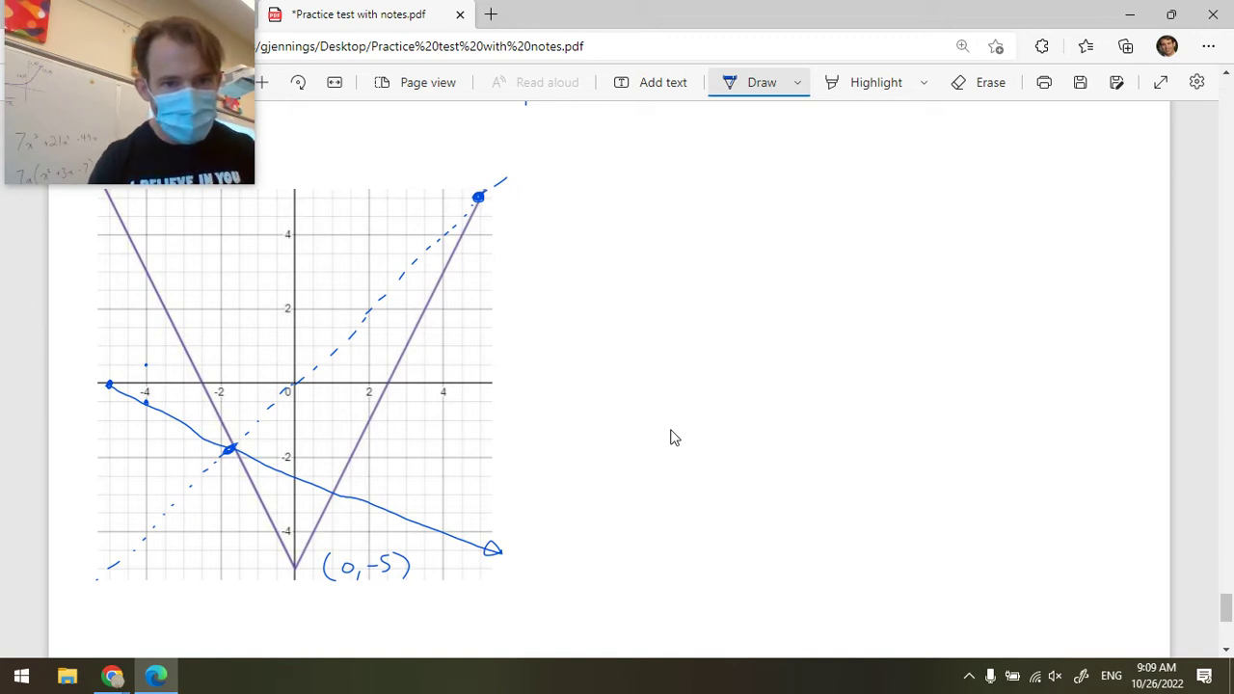
{"action": "left_click_drag", "start_coordinate": [478, 198], "coordinate": [123, 375]}
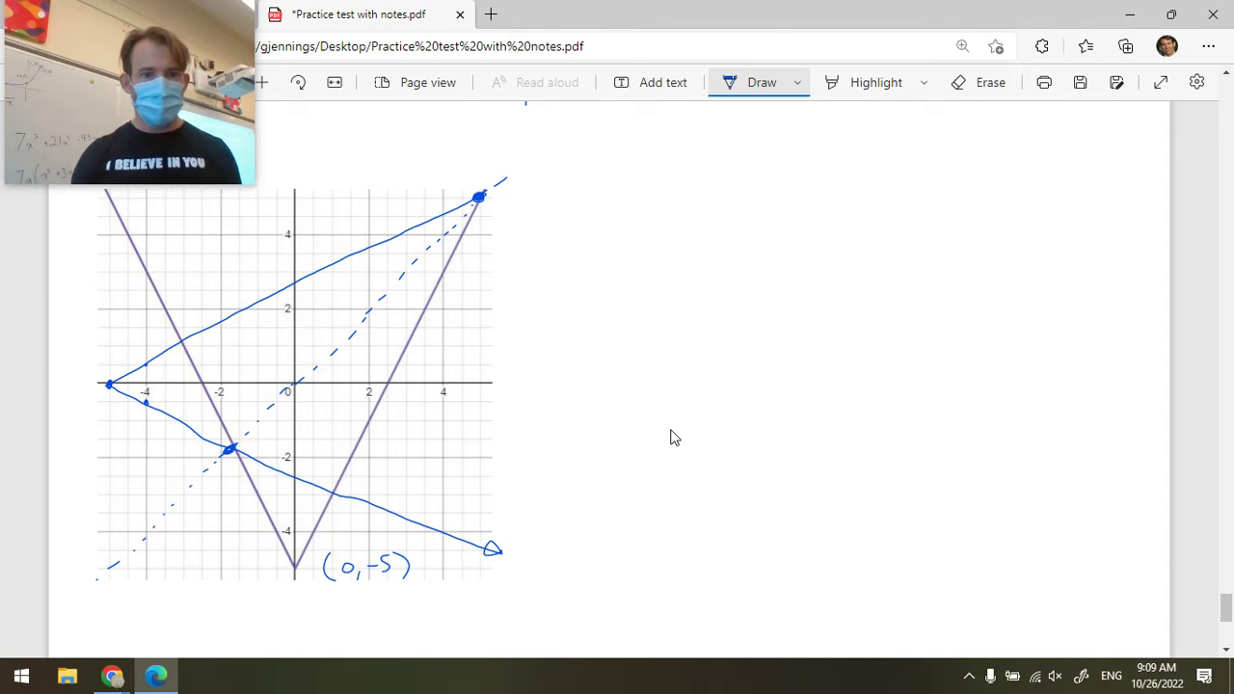
{"action": "left_click_drag", "start_coordinate": [225, 447], "coordinate": [238, 444]}
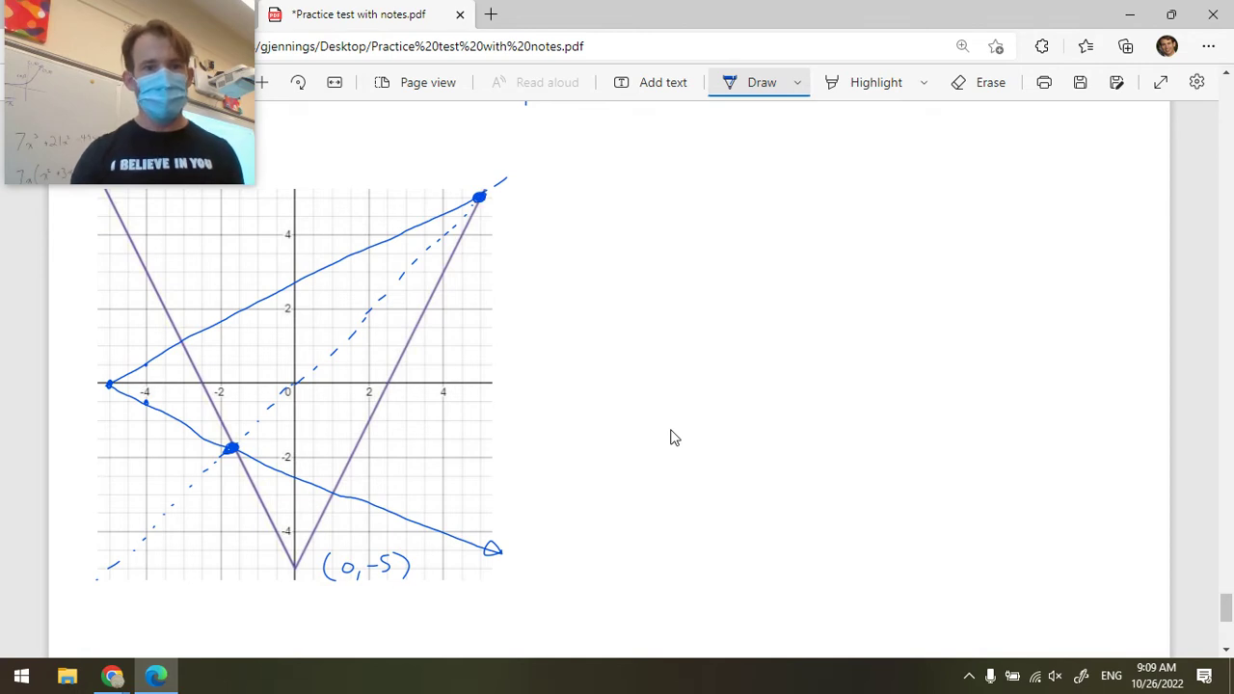
{"action": "left_click_drag", "start_coordinate": [299, 563], "coordinate": [301, 569]}
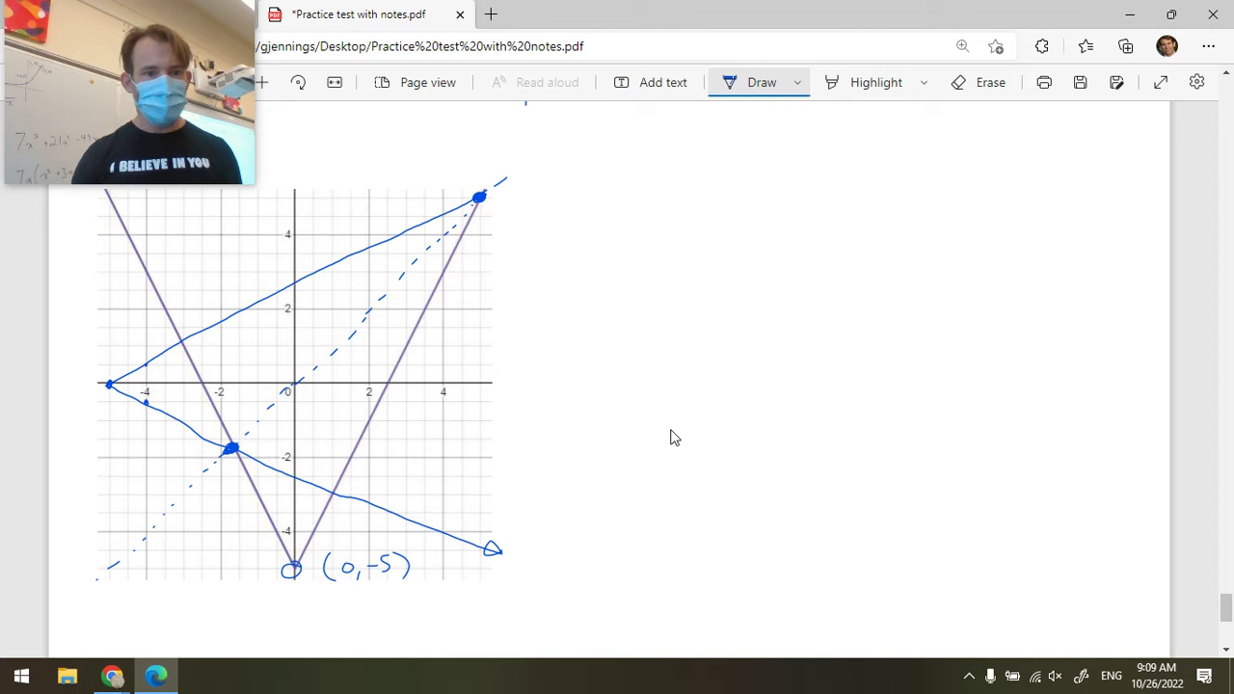
{"action": "mouse_move", "coordinate": [75, 328]}
{"action": "left_mouse_down"}
{"action": "mouse_move", "coordinate": [79, 366]}
{"action": "mouse_move", "coordinate": [93, 355]}
{"action": "left_mouse_up"}
{"action": "left_click_drag", "start_coordinate": [94, 335], "coordinate": [102, 335]}
{"action": "left_click_drag", "start_coordinate": [106, 353], "coordinate": [124, 337]}
{"action": "left_click_drag", "start_coordinate": [131, 328], "coordinate": [133, 358]}
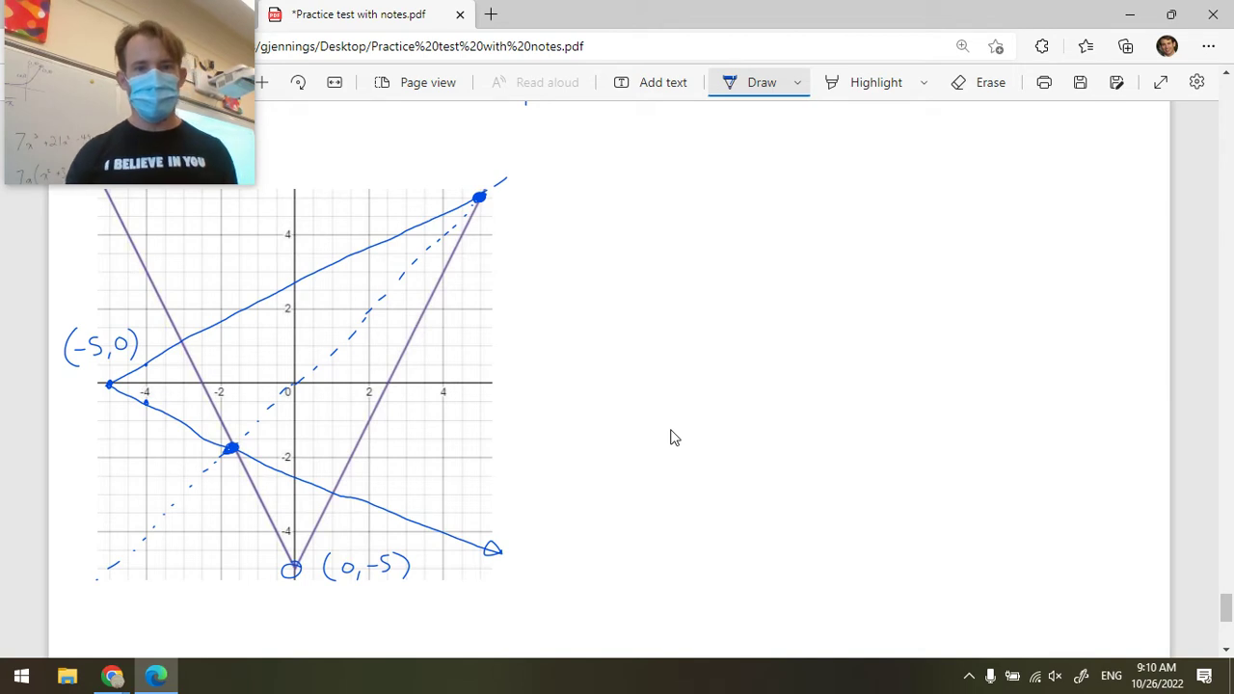
Add an arrowhead, circle (-5,0) and (0,-5), and join them with a tick-marked segment.
{"action": "left_click_drag", "start_coordinate": [487, 193], "coordinate": [514, 181]}
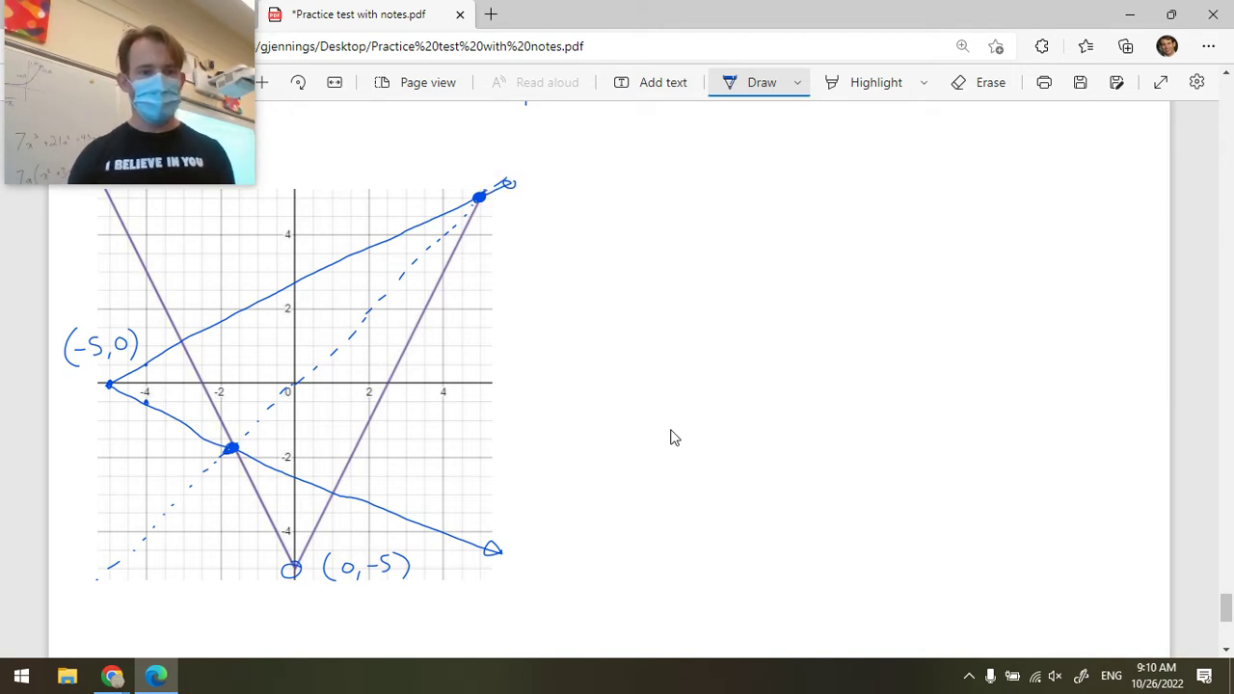
{"action": "mouse_move", "coordinate": [116, 373]}
{"action": "left_mouse_down"}
{"action": "mouse_move", "coordinate": [104, 394]}
{"action": "mouse_move", "coordinate": [117, 374]}
{"action": "left_mouse_up"}
{"action": "mouse_move", "coordinate": [307, 559]}
{"action": "left_mouse_down"}
{"action": "mouse_move", "coordinate": [276, 564]}
{"action": "mouse_move", "coordinate": [309, 563]}
{"action": "left_mouse_up"}
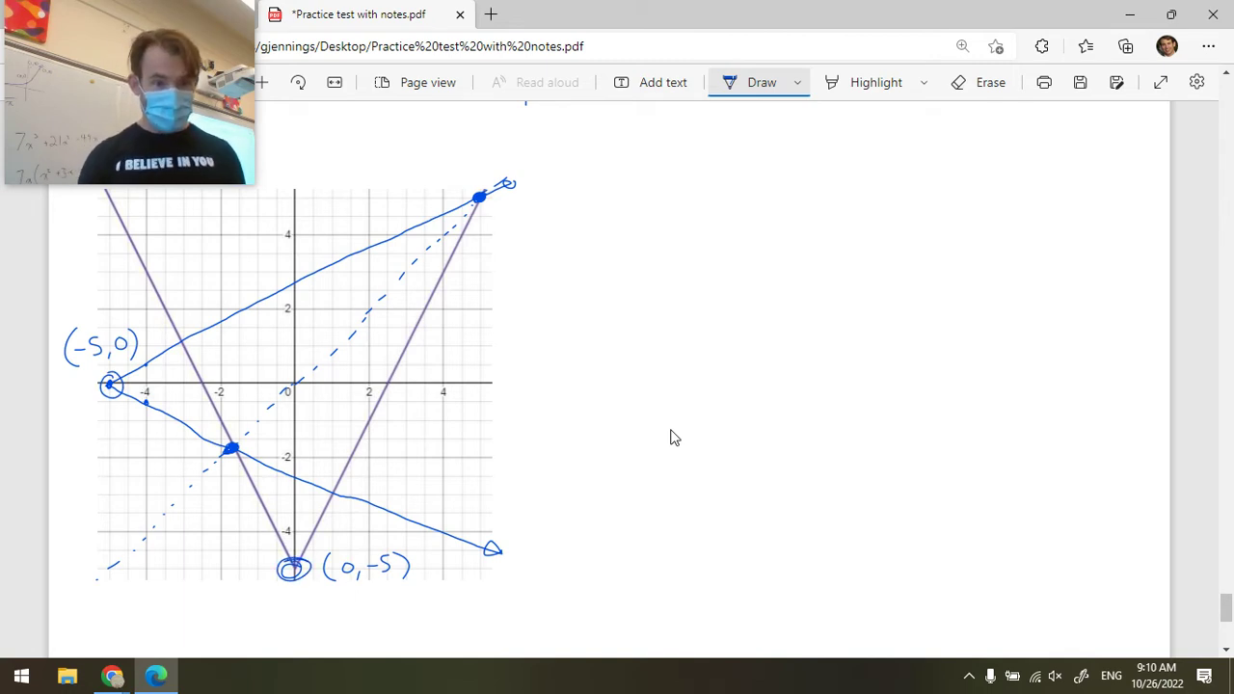
{"action": "left_click_drag", "start_coordinate": [291, 567], "coordinate": [112, 391]}
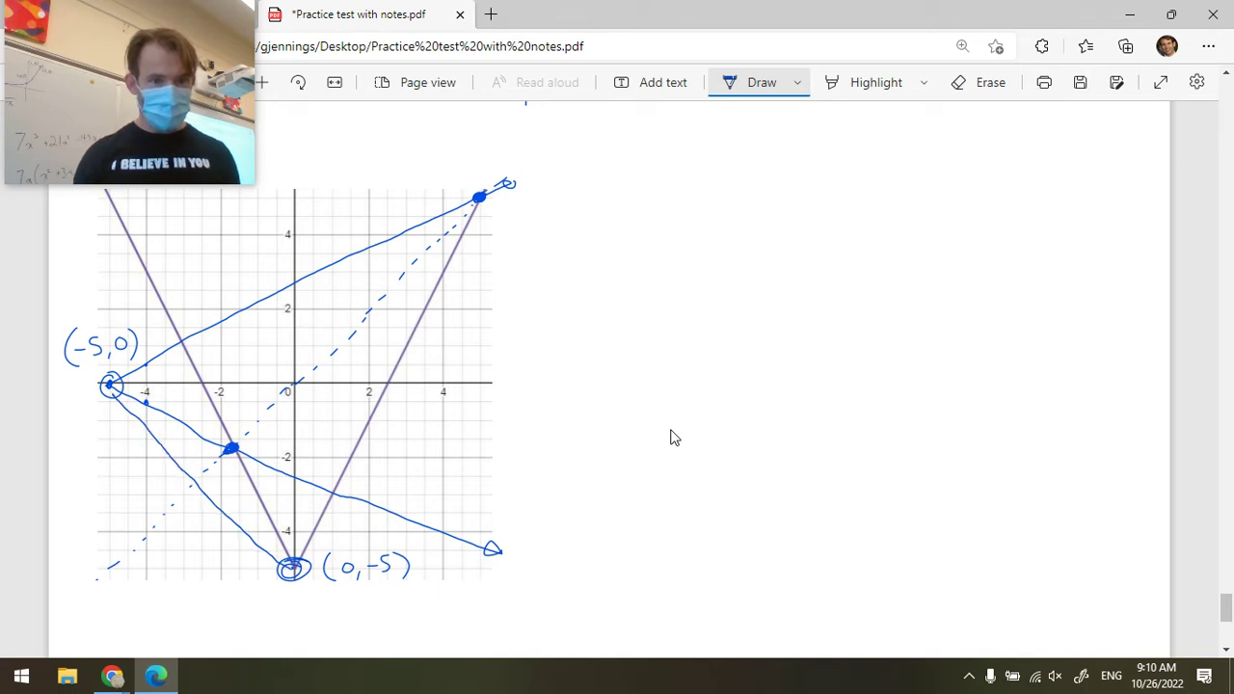
{"action": "left_click_drag", "start_coordinate": [159, 458], "coordinate": [174, 445]}
{"action": "left_click_drag", "start_coordinate": [215, 521], "coordinate": [232, 504]}
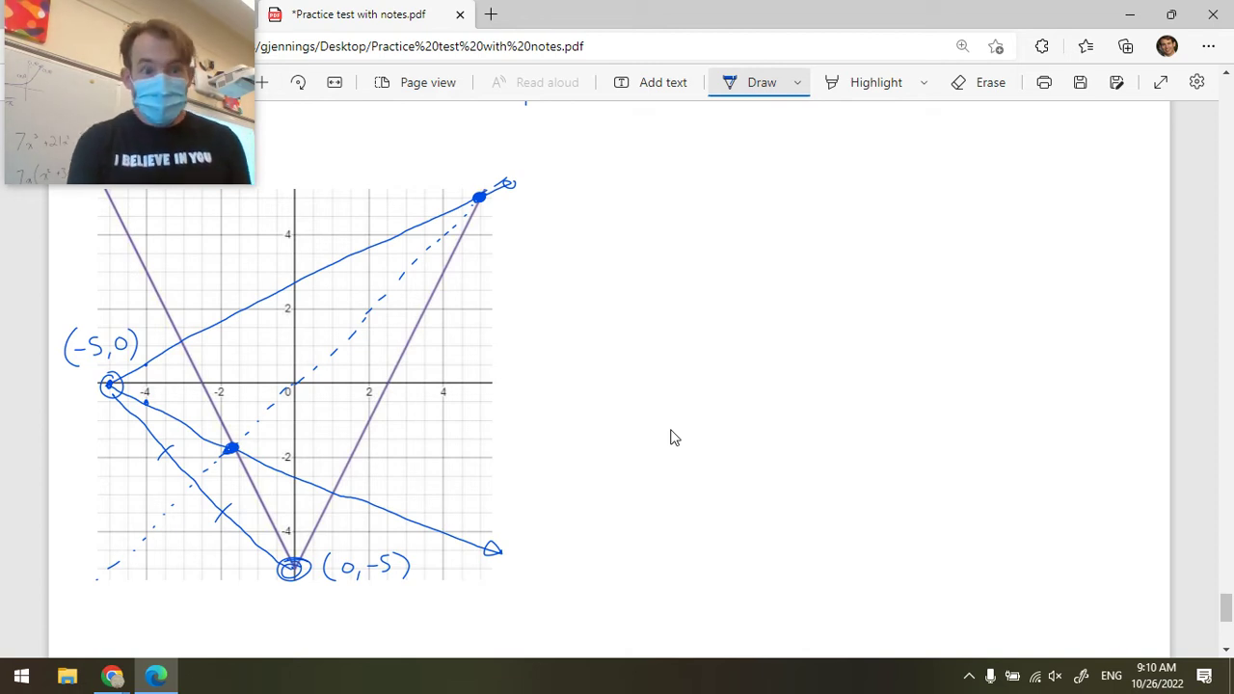
{"action": "scroll", "coordinate": [674, 437], "scroll_direction": "down", "scroll_amount": 5}
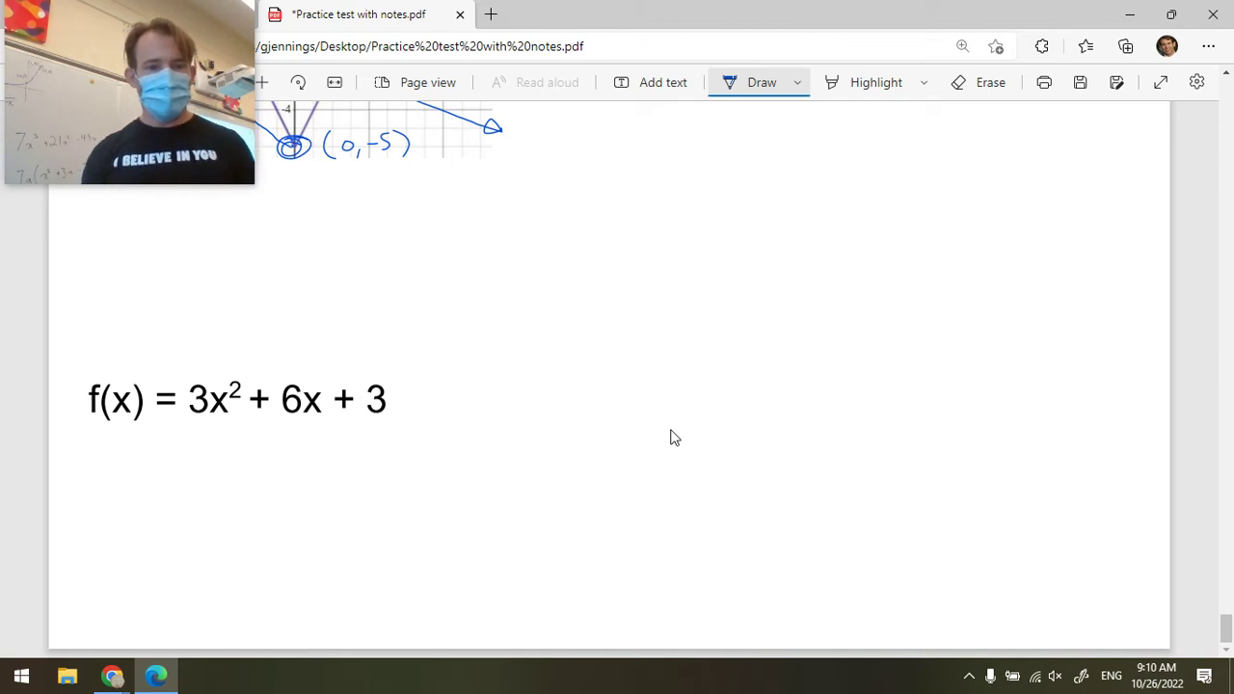
Write f(x) = 3(x² + 2x + 1) = 3(x+1)² beneath the quadratic.
{"action": "mouse_move", "coordinate": [158, 465]}
{"action": "left_mouse_down"}
{"action": "mouse_move", "coordinate": [223, 479]}
{"action": "mouse_move", "coordinate": [263, 456]}
{"action": "mouse_move", "coordinate": [286, 461]}
{"action": "left_mouse_up"}
{"action": "mouse_move", "coordinate": [279, 455]}
{"action": "left_mouse_down"}
{"action": "mouse_move", "coordinate": [279, 469]}
{"action": "mouse_move", "coordinate": [314, 477]}
{"action": "mouse_move", "coordinate": [349, 467]}
{"action": "left_mouse_up"}
{"action": "mouse_move", "coordinate": [343, 461]}
{"action": "left_mouse_down"}
{"action": "mouse_move", "coordinate": [343, 476]}
{"action": "mouse_move", "coordinate": [358, 478]}
{"action": "left_mouse_up"}
{"action": "mouse_move", "coordinate": [358, 451]}
{"action": "left_mouse_down"}
{"action": "mouse_move", "coordinate": [370, 453]}
{"action": "mouse_move", "coordinate": [368, 490]}
{"action": "left_mouse_up"}
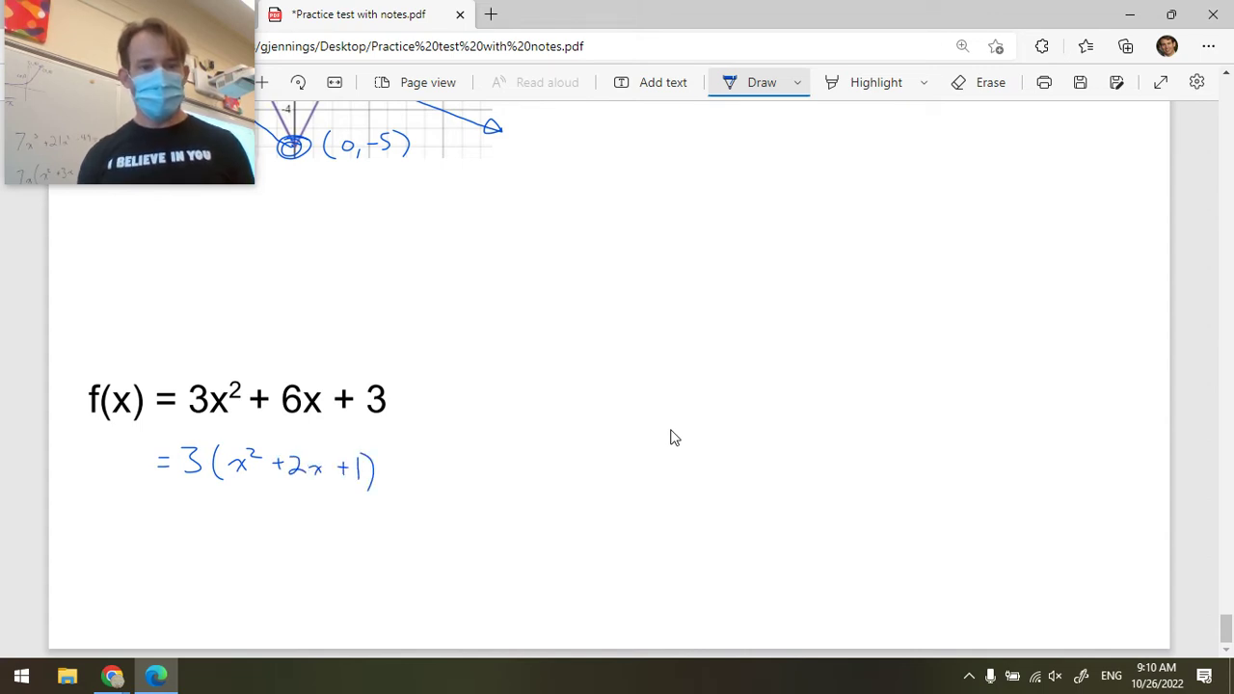
{"action": "mouse_move", "coordinate": [152, 525]}
{"action": "left_mouse_down"}
{"action": "mouse_move", "coordinate": [219, 544]}
{"action": "mouse_move", "coordinate": [278, 530]}
{"action": "left_mouse_up"}
{"action": "mouse_move", "coordinate": [269, 521]}
{"action": "left_mouse_down"}
{"action": "mouse_move", "coordinate": [270, 538]}
{"action": "mouse_move", "coordinate": [302, 549]}
{"action": "mouse_move", "coordinate": [325, 521]}
{"action": "left_mouse_up"}
{"action": "mouse_move", "coordinate": [120, 505]}
{"action": "left_mouse_down"}
{"action": "mouse_move", "coordinate": [106, 548]}
{"action": "mouse_move", "coordinate": [116, 530]}
{"action": "mouse_move", "coordinate": [140, 544]}
{"action": "mouse_move", "coordinate": [127, 547]}
{"action": "left_mouse_up"}
{"action": "mouse_move", "coordinate": [124, 530]}
{"action": "left_mouse_down"}
{"action": "mouse_move", "coordinate": [120, 551]}
{"action": "mouse_move", "coordinate": [147, 553]}
{"action": "left_mouse_up"}
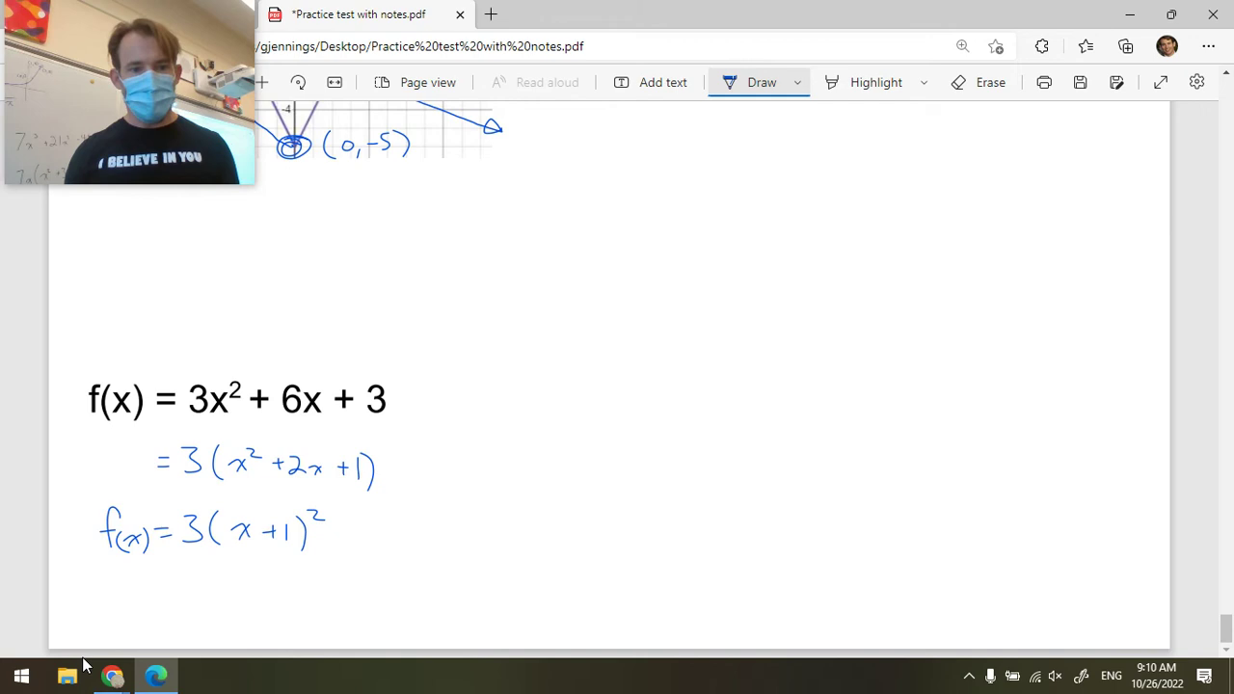
Draw an arrow to y = 3(x+1)² and begin writing f⁻¹(x) below it.
{"action": "mouse_move", "coordinate": [357, 532]}
{"action": "left_mouse_down"}
{"action": "mouse_move", "coordinate": [425, 400]}
{"action": "mouse_move", "coordinate": [484, 347]}
{"action": "mouse_move", "coordinate": [480, 358]}
{"action": "mouse_move", "coordinate": [557, 290]}
{"action": "mouse_move", "coordinate": [551, 319]}
{"action": "mouse_move", "coordinate": [578, 341]}
{"action": "mouse_move", "coordinate": [559, 344]}
{"action": "mouse_move", "coordinate": [585, 344]}
{"action": "left_mouse_up"}
{"action": "mouse_move", "coordinate": [599, 332]}
{"action": "left_mouse_down"}
{"action": "mouse_move", "coordinate": [640, 356]}
{"action": "mouse_move", "coordinate": [693, 338]}
{"action": "mouse_move", "coordinate": [771, 347]}
{"action": "mouse_move", "coordinate": [756, 349]}
{"action": "left_mouse_up"}
{"action": "left_click_drag", "start_coordinate": [777, 336], "coordinate": [796, 349]}
{"action": "left_click_drag", "start_coordinate": [802, 320], "coordinate": [806, 355]}
{"action": "left_click_drag", "start_coordinate": [810, 314], "coordinate": [826, 324]}
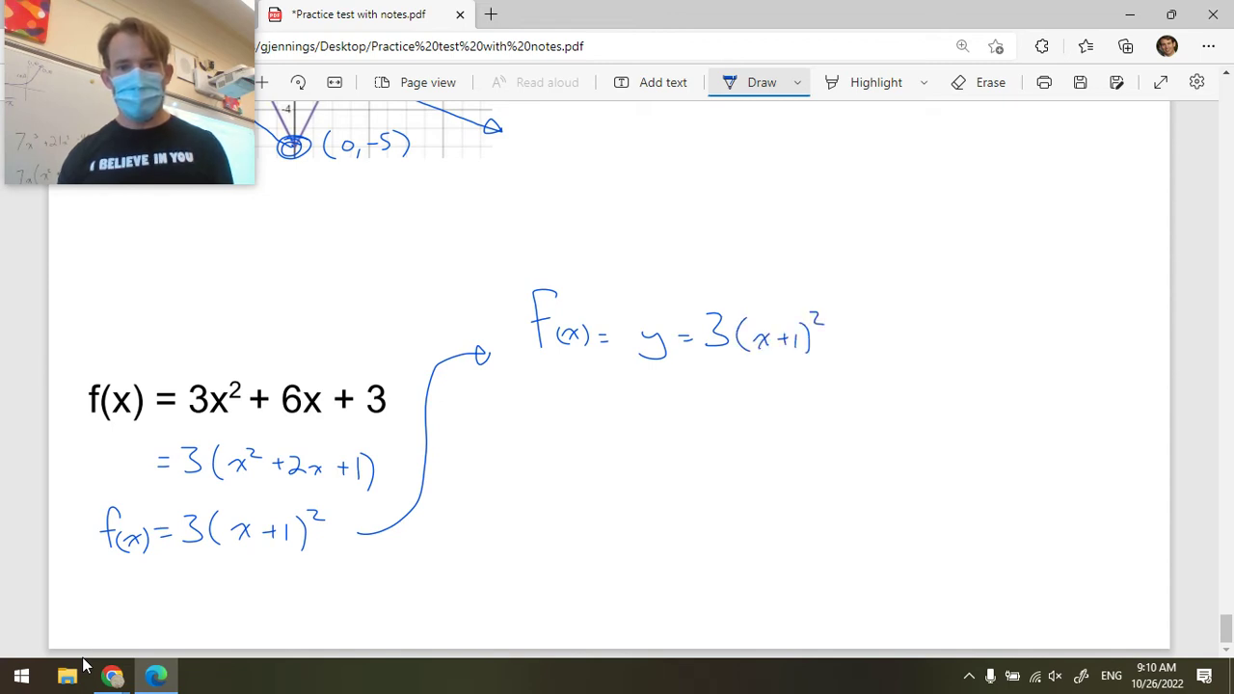
{"action": "mouse_move", "coordinate": [521, 395]}
{"action": "left_mouse_down"}
{"action": "mouse_move", "coordinate": [506, 435]}
{"action": "mouse_move", "coordinate": [538, 401]}
{"action": "left_mouse_up"}
Finish writing f⁻¹(x) and draw a box around it.
{"action": "mouse_move", "coordinate": [541, 392]}
{"action": "left_mouse_down"}
{"action": "mouse_move", "coordinate": [562, 435]}
{"action": "mouse_move", "coordinate": [540, 443]}
{"action": "left_mouse_up"}
{"action": "left_click_drag", "start_coordinate": [567, 422], "coordinate": [573, 441]}
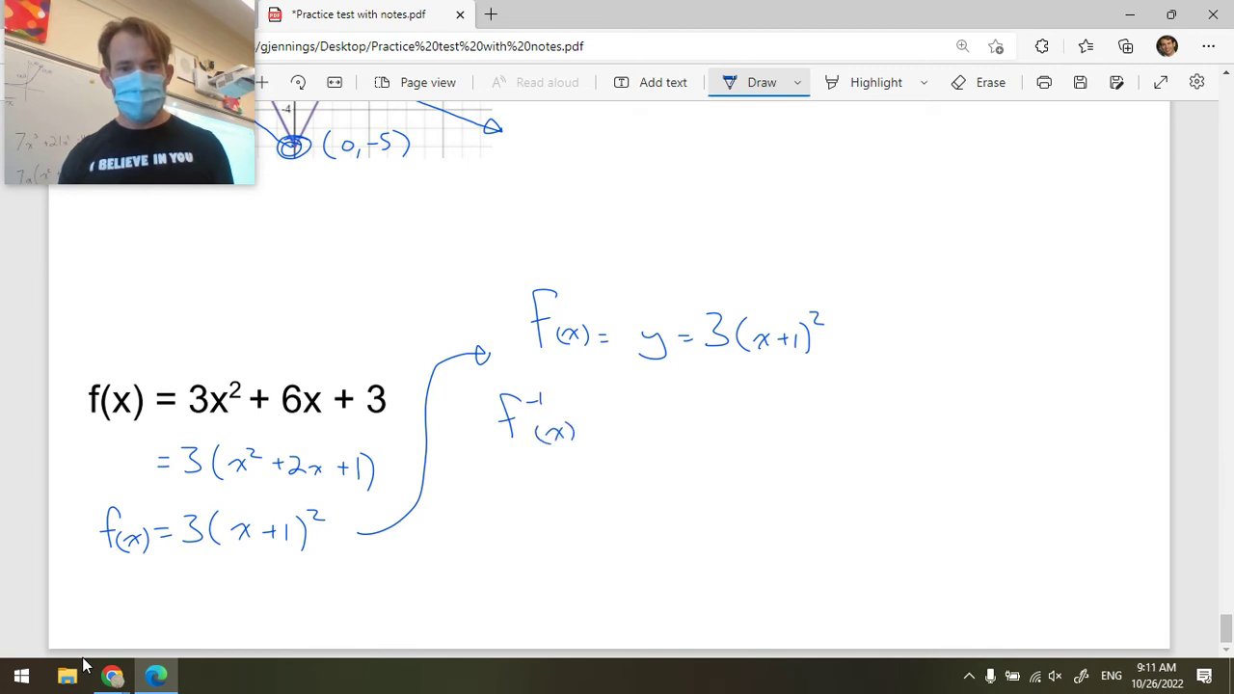
{"action": "mouse_move", "coordinate": [559, 380]}
{"action": "left_mouse_down"}
{"action": "mouse_move", "coordinate": [480, 423]}
{"action": "mouse_move", "coordinate": [590, 459]}
{"action": "mouse_move", "coordinate": [574, 383]}
{"action": "left_mouse_up"}
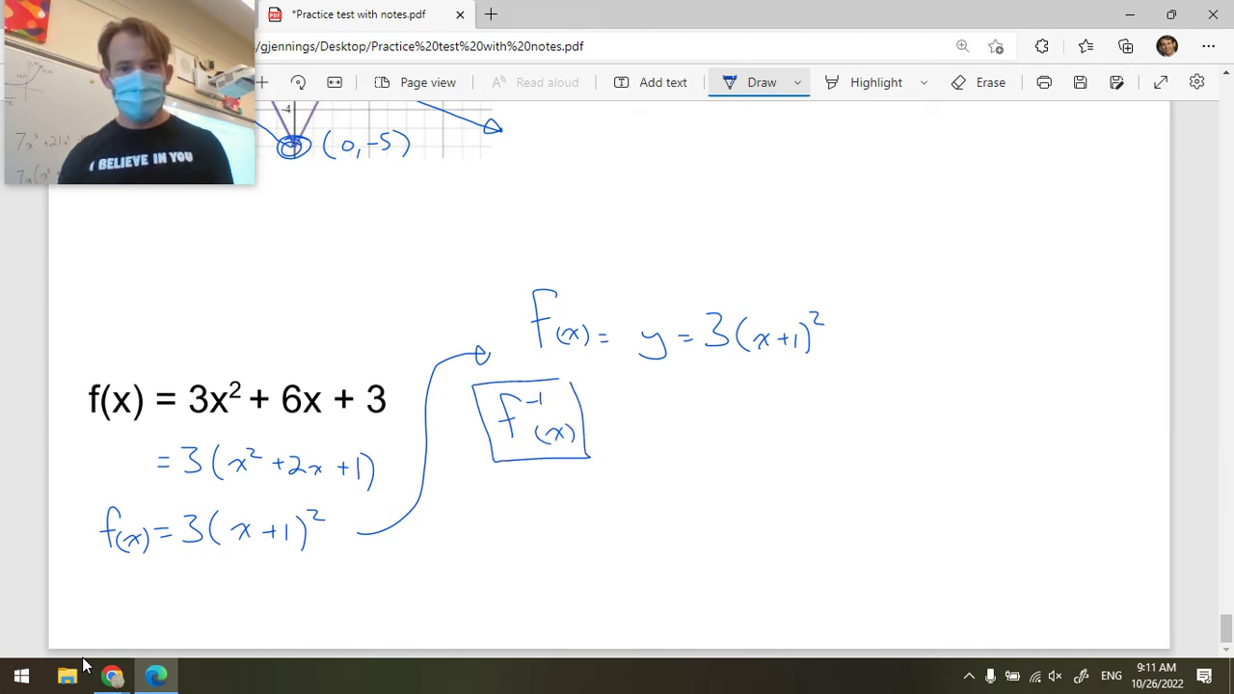
In red ink, swap x and y by writing x = 3(y+1)².
{"action": "left_click", "coordinate": [797, 82]}
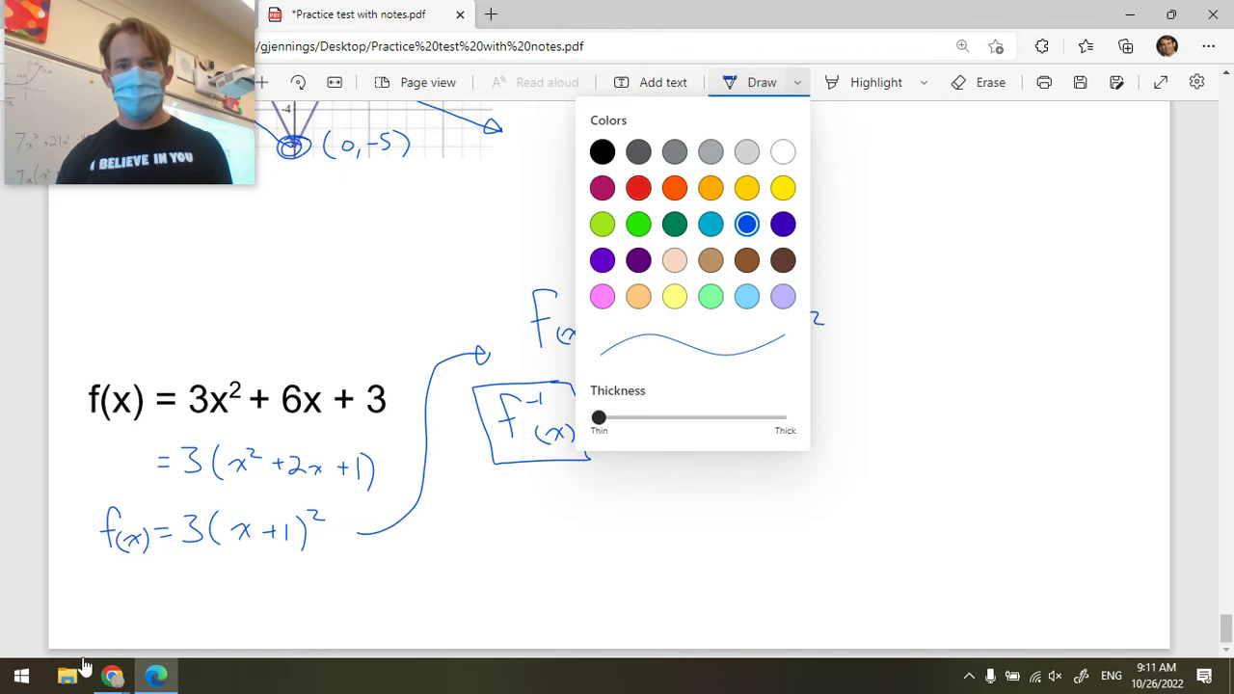
{"action": "left_click", "coordinate": [639, 187]}
{"action": "left_click", "coordinate": [797, 82]}
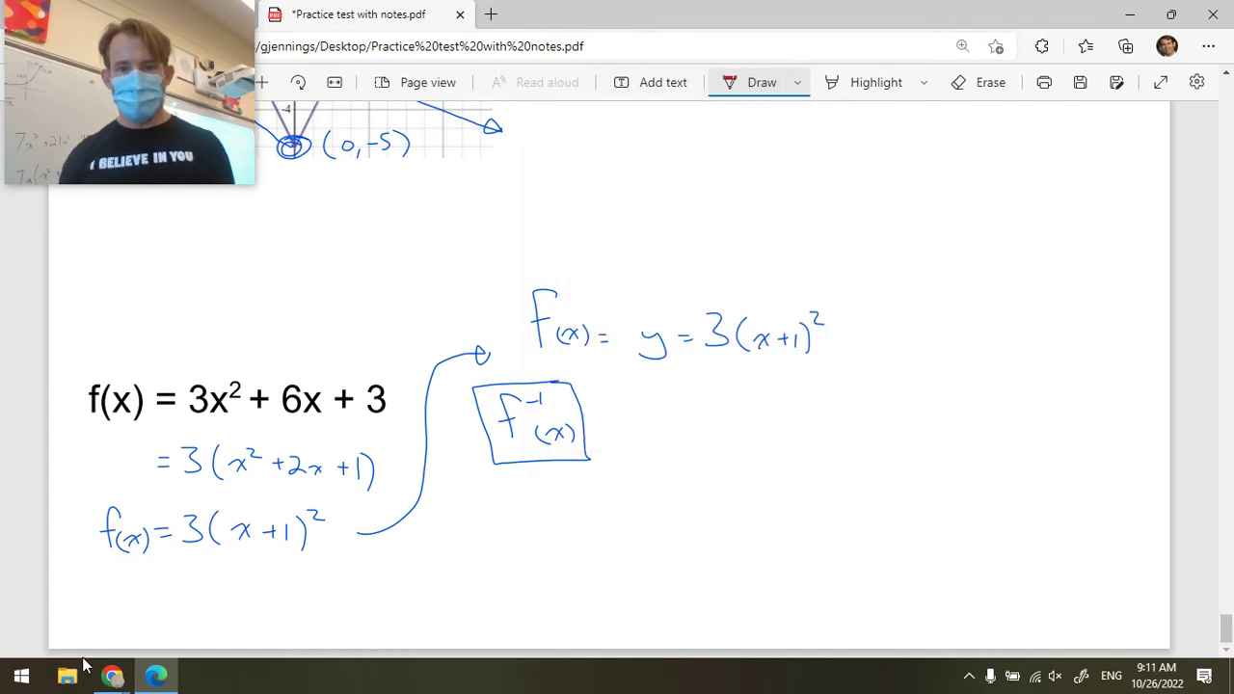
{"action": "left_click_drag", "start_coordinate": [644, 424], "coordinate": [669, 441]}
{"action": "mouse_move", "coordinate": [669, 420]}
{"action": "left_mouse_down"}
{"action": "mouse_move", "coordinate": [657, 446]}
{"action": "mouse_move", "coordinate": [697, 425]}
{"action": "left_mouse_up"}
{"action": "mouse_move", "coordinate": [686, 434]}
{"action": "left_mouse_down"}
{"action": "mouse_move", "coordinate": [736, 408]}
{"action": "mouse_move", "coordinate": [729, 439]}
{"action": "mouse_move", "coordinate": [762, 441]}
{"action": "mouse_move", "coordinate": [785, 424]}
{"action": "mouse_move", "coordinate": [773, 446]}
{"action": "mouse_move", "coordinate": [807, 426]}
{"action": "left_mouse_up"}
{"action": "mouse_move", "coordinate": [800, 421]}
{"action": "left_mouse_down"}
{"action": "mouse_move", "coordinate": [800, 433]}
{"action": "mouse_move", "coordinate": [829, 442]}
{"action": "mouse_move", "coordinate": [849, 413]}
{"action": "left_mouse_up"}
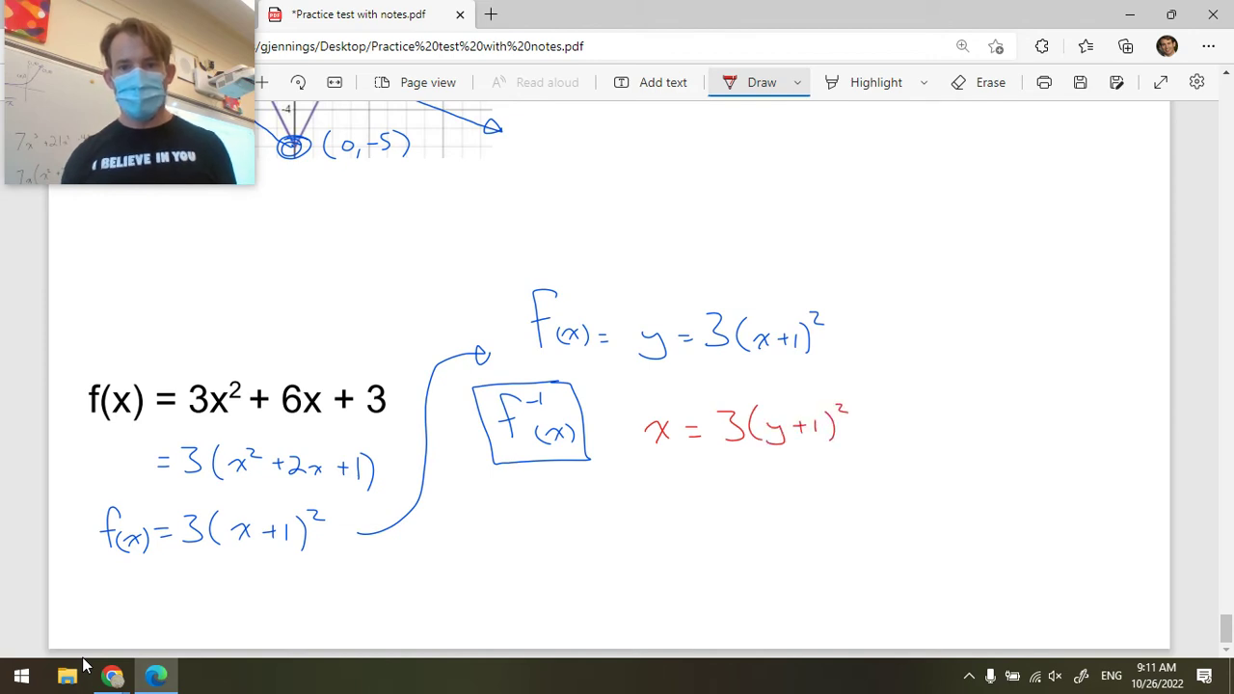
{"action": "mouse_move", "coordinate": [850, 328]}
{"action": "left_mouse_down"}
{"action": "mouse_move", "coordinate": [850, 344]}
{"action": "mouse_move", "coordinate": [877, 351]}
{"action": "mouse_move", "coordinate": [860, 316]}
{"action": "mouse_move", "coordinate": [877, 325]}
{"action": "mouse_move", "coordinate": [856, 350]}
{"action": "mouse_move", "coordinate": [889, 357]}
{"action": "left_mouse_up"}
Divide both sides by 3 and write x/3 = (y+1)² on a new line.
{"action": "mouse_move", "coordinate": [721, 454]}
{"action": "left_mouse_down"}
{"action": "mouse_move", "coordinate": [819, 451]}
{"action": "mouse_move", "coordinate": [762, 489]}
{"action": "left_mouse_up"}
{"action": "mouse_move", "coordinate": [644, 457]}
{"action": "left_mouse_down"}
{"action": "mouse_move", "coordinate": [675, 454]}
{"action": "mouse_move", "coordinate": [655, 490]}
{"action": "left_mouse_up"}
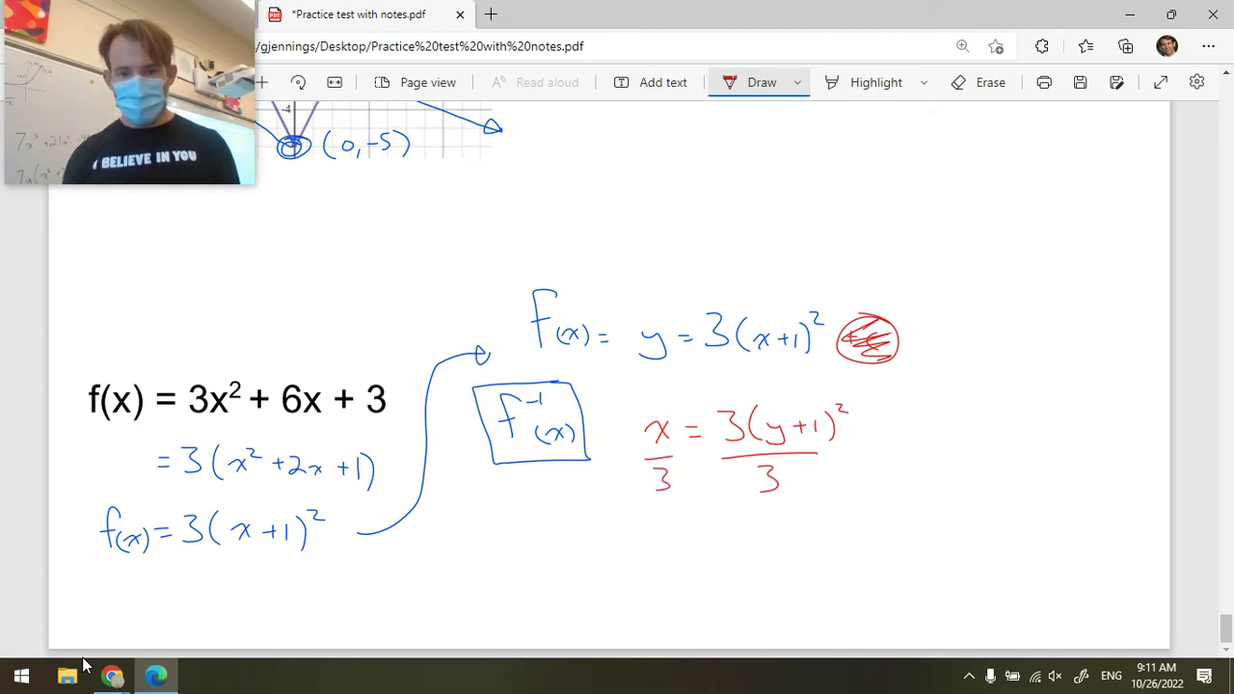
{"action": "mouse_move", "coordinate": [657, 525]}
{"action": "left_mouse_down"}
{"action": "mouse_move", "coordinate": [679, 542]}
{"action": "mouse_move", "coordinate": [665, 565]}
{"action": "mouse_move", "coordinate": [704, 537]}
{"action": "left_mouse_up"}
{"action": "mouse_move", "coordinate": [694, 546]}
{"action": "left_mouse_down"}
{"action": "mouse_move", "coordinate": [741, 550]}
{"action": "mouse_move", "coordinate": [777, 532]}
{"action": "left_mouse_up"}
{"action": "mouse_move", "coordinate": [770, 527]}
{"action": "left_mouse_down"}
{"action": "mouse_move", "coordinate": [770, 541]}
{"action": "mouse_move", "coordinate": [794, 546]}
{"action": "left_mouse_up"}
{"action": "left_click_drag", "start_coordinate": [732, 517], "coordinate": [735, 555]}
{"action": "left_click_drag", "start_coordinate": [795, 512], "coordinate": [807, 522]}
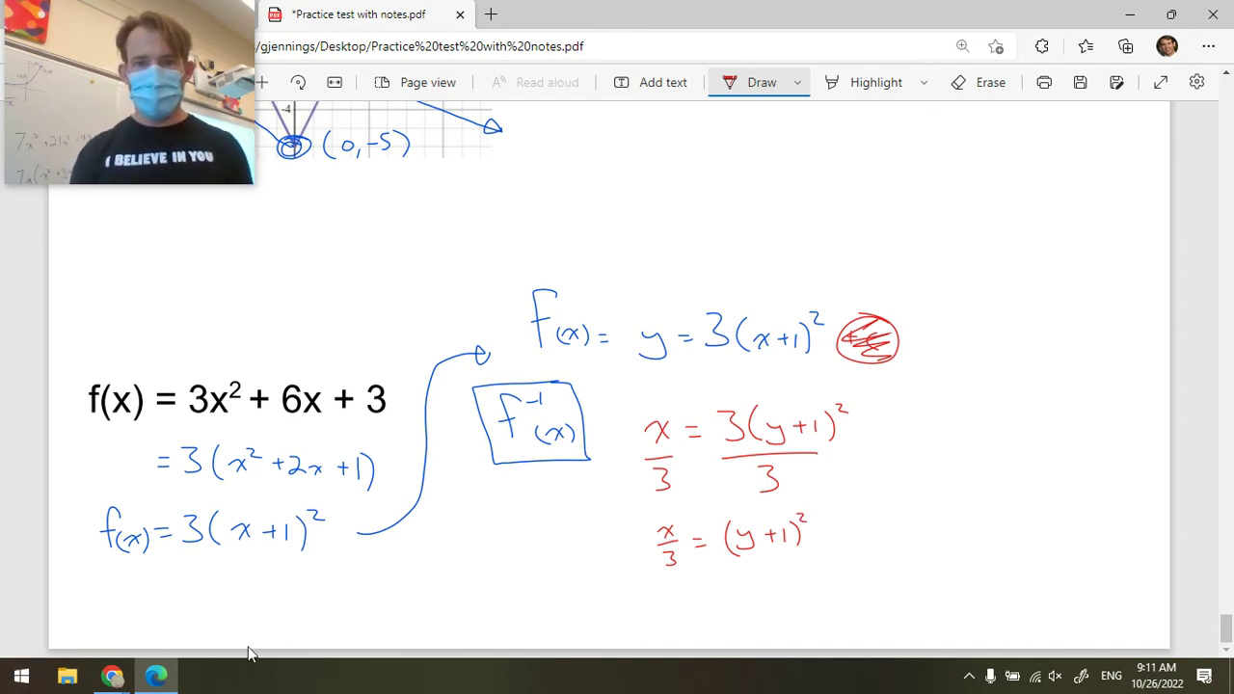
In green ink, square-root both sides to get ±√(x/3) = y + 1.
{"action": "scroll", "coordinate": [742, 522], "scroll_direction": "up", "scroll_amount": 3}
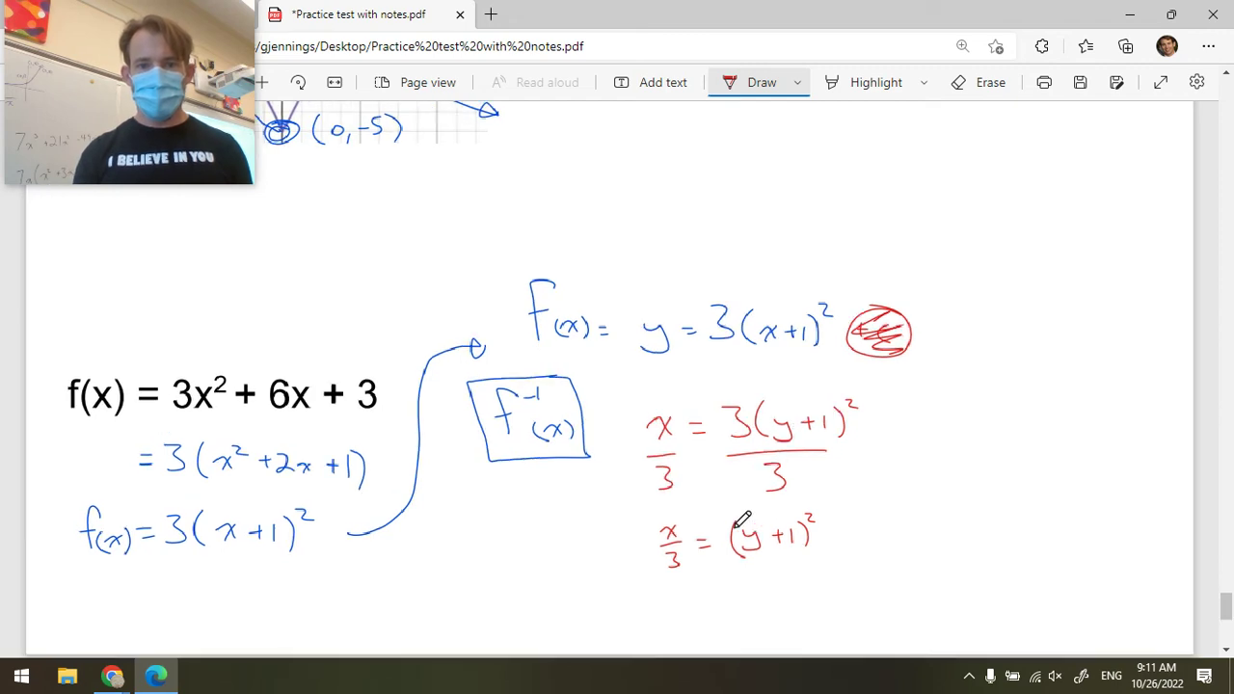
{"action": "scroll", "coordinate": [742, 521], "scroll_direction": "down", "scroll_amount": 1}
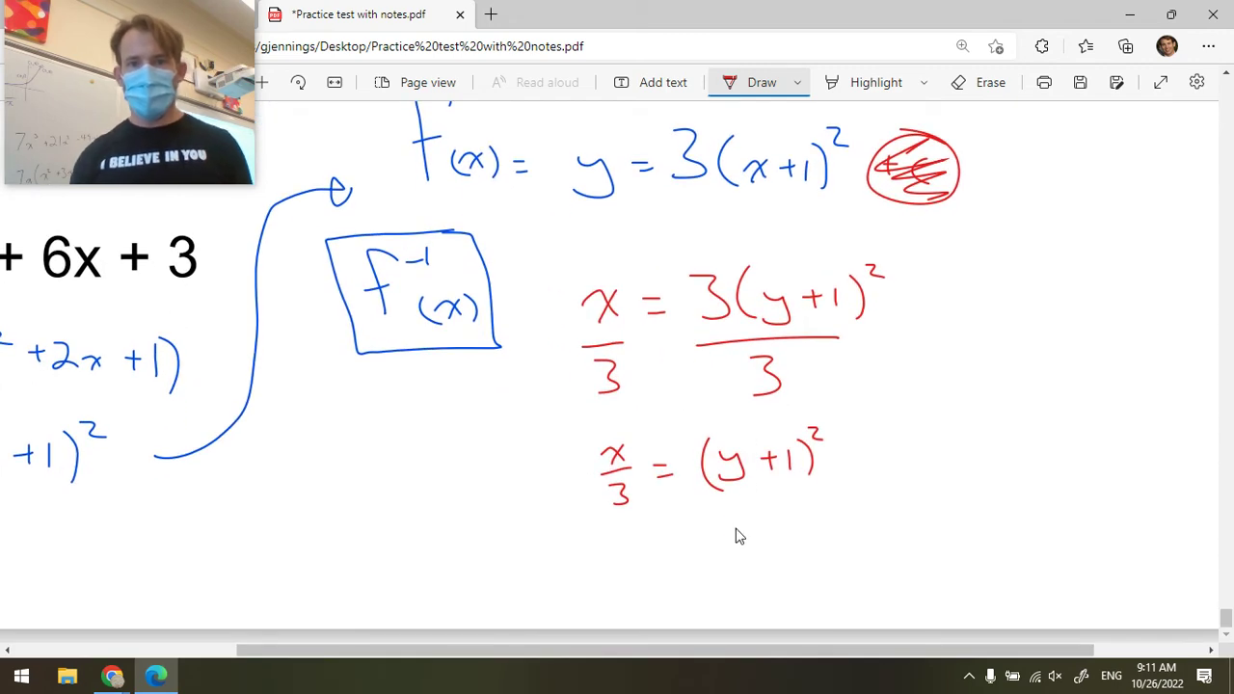
{"action": "left_click", "coordinate": [799, 77]}
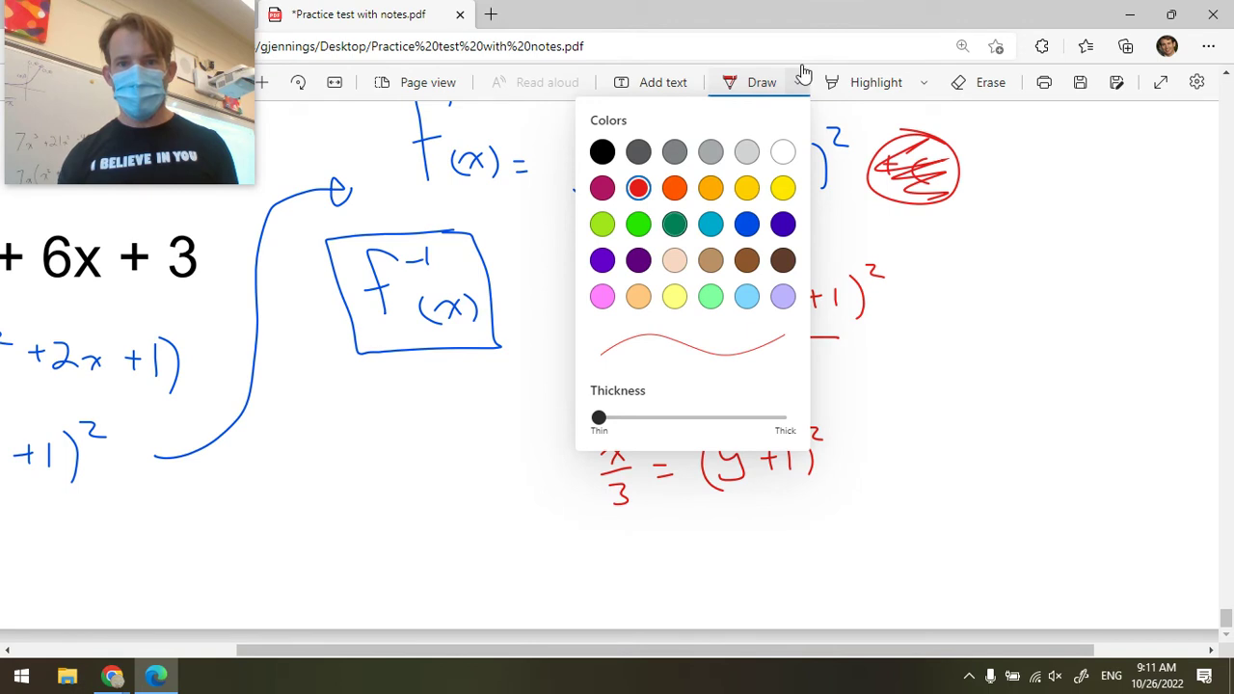
{"action": "left_click", "coordinate": [674, 223]}
{"action": "left_click_drag", "start_coordinate": [681, 458], "coordinate": [817, 424]}
{"action": "mouse_move", "coordinate": [565, 482]}
{"action": "left_mouse_down"}
{"action": "mouse_move", "coordinate": [578, 505]}
{"action": "mouse_move", "coordinate": [640, 439]}
{"action": "left_mouse_up"}
{"action": "mouse_move", "coordinate": [540, 465]}
{"action": "left_mouse_down"}
{"action": "mouse_move", "coordinate": [556, 466]}
{"action": "mouse_move", "coordinate": [551, 478]}
{"action": "left_mouse_up"}
{"action": "left_click_drag", "start_coordinate": [539, 485], "coordinate": [555, 486]}
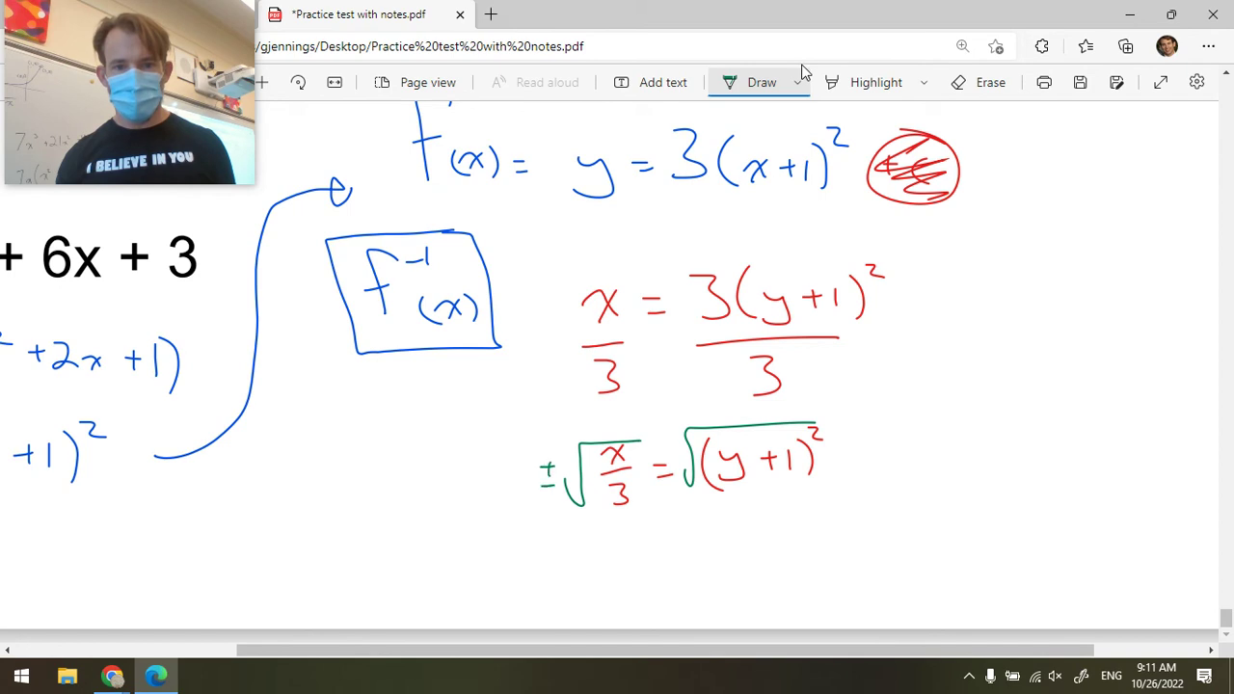
Back in red, write ±√(x/3) − 1 = y + 1 − 1 on the line below.
{"action": "left_click", "coordinate": [801, 75]}
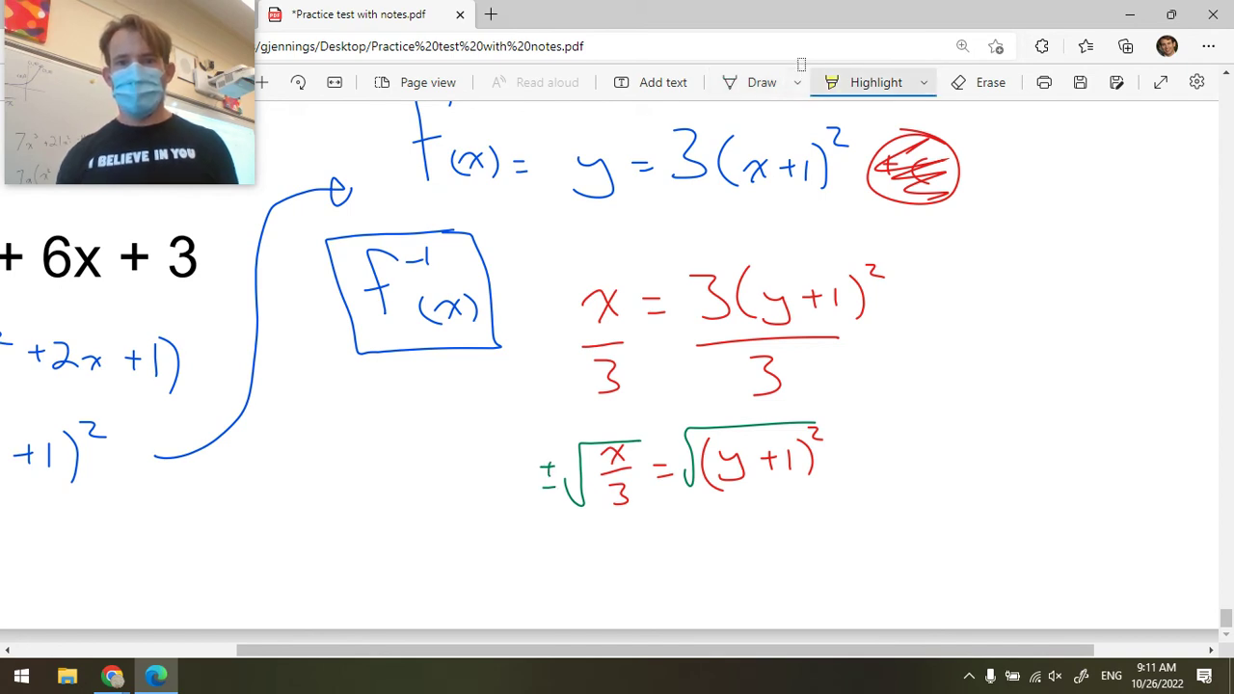
{"action": "left_click", "coordinate": [800, 81]}
{"action": "left_click", "coordinate": [638, 188]}
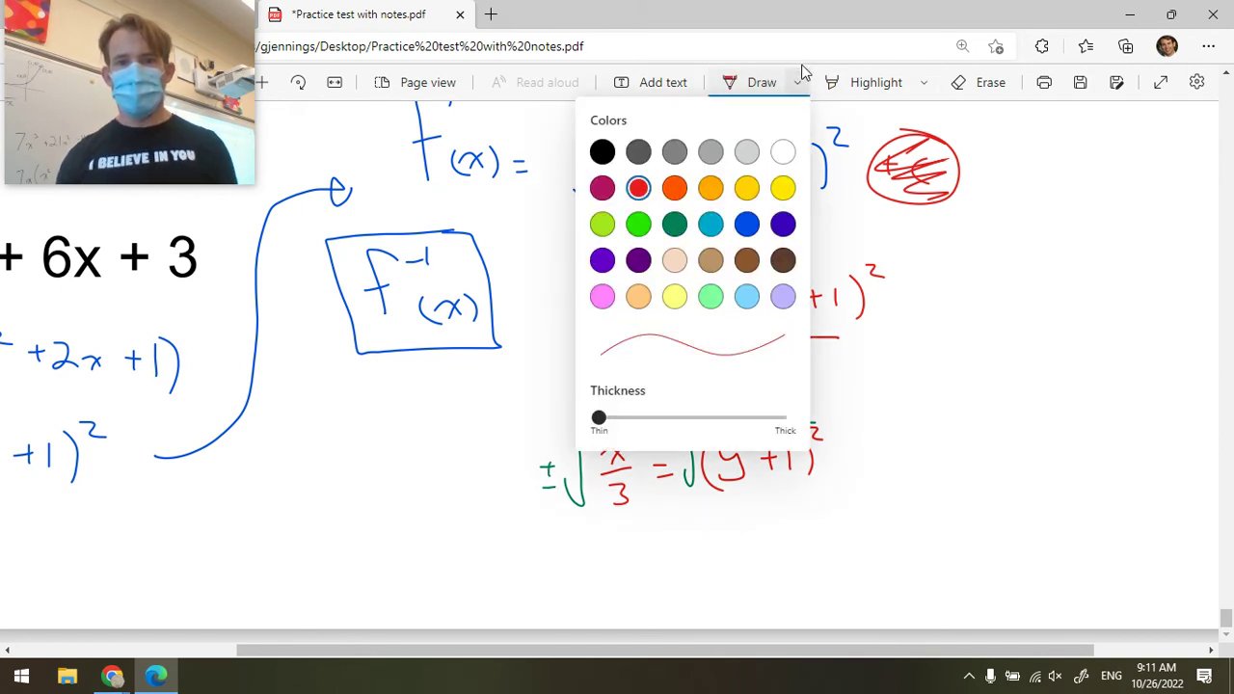
{"action": "left_click", "coordinate": [800, 81]}
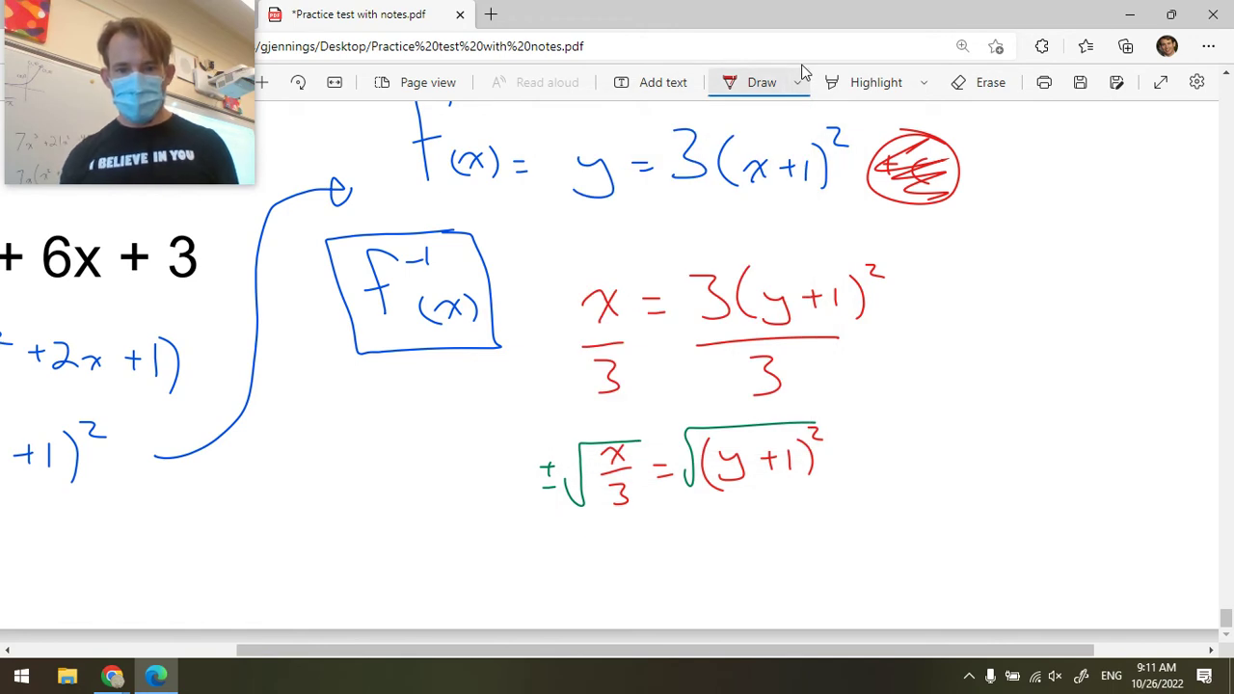
{"action": "left_click_drag", "start_coordinate": [578, 543], "coordinate": [591, 543]}
{"action": "mouse_move", "coordinate": [584, 535]}
{"action": "left_mouse_down"}
{"action": "mouse_move", "coordinate": [591, 563]}
{"action": "mouse_move", "coordinate": [661, 527]}
{"action": "mouse_move", "coordinate": [623, 550]}
{"action": "left_mouse_up"}
{"action": "mouse_move", "coordinate": [625, 553]}
{"action": "left_mouse_down"}
{"action": "mouse_move", "coordinate": [640, 552]}
{"action": "mouse_move", "coordinate": [627, 567]}
{"action": "left_mouse_up"}
{"action": "left_click_drag", "start_coordinate": [691, 539], "coordinate": [709, 546]}
{"action": "mouse_move", "coordinate": [728, 528]}
{"action": "left_mouse_down"}
{"action": "mouse_move", "coordinate": [742, 529]}
{"action": "mouse_move", "coordinate": [728, 557]}
{"action": "mouse_move", "coordinate": [771, 535]}
{"action": "left_mouse_up"}
{"action": "mouse_move", "coordinate": [767, 529]}
{"action": "left_mouse_down"}
{"action": "mouse_move", "coordinate": [766, 546]}
{"action": "mouse_move", "coordinate": [802, 567]}
{"action": "left_mouse_up"}
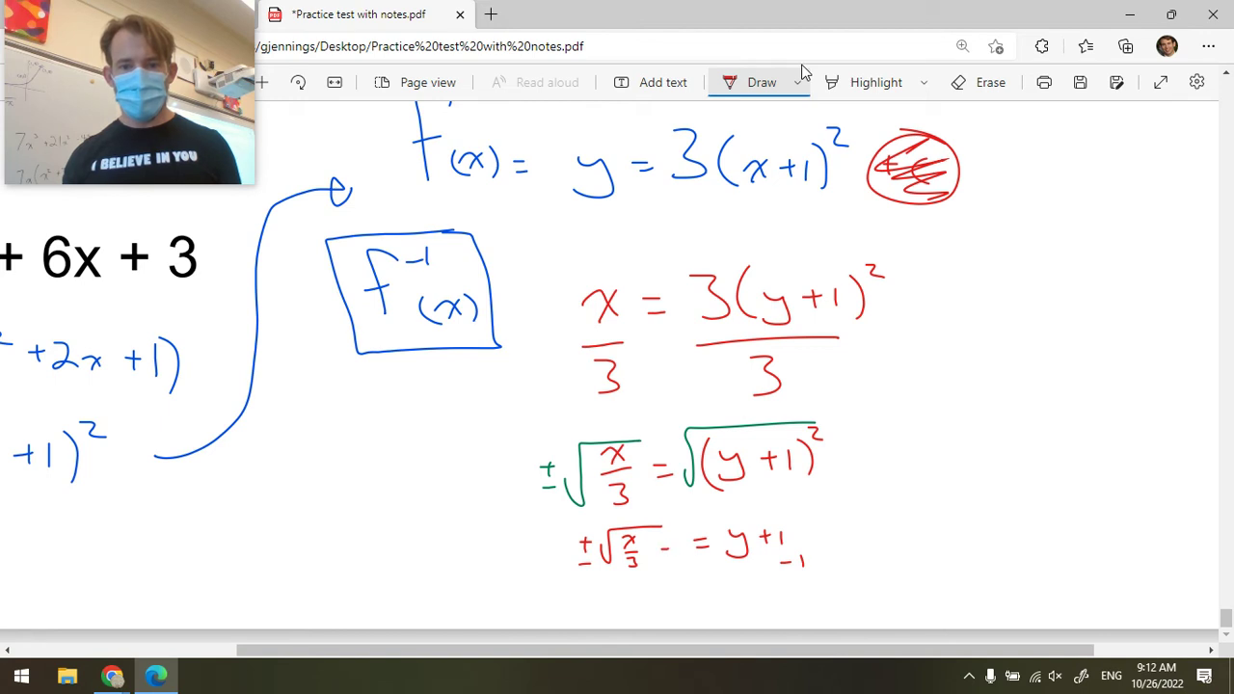
{"action": "mouse_move", "coordinate": [680, 535]}
{"action": "left_mouse_down"}
{"action": "mouse_move", "coordinate": [679, 559]}
{"action": "mouse_move", "coordinate": [597, 503]}
{"action": "mouse_move", "coordinate": [569, 583]}
{"action": "mouse_move", "coordinate": [696, 568]}
{"action": "mouse_move", "coordinate": [685, 525]}
{"action": "left_mouse_up"}
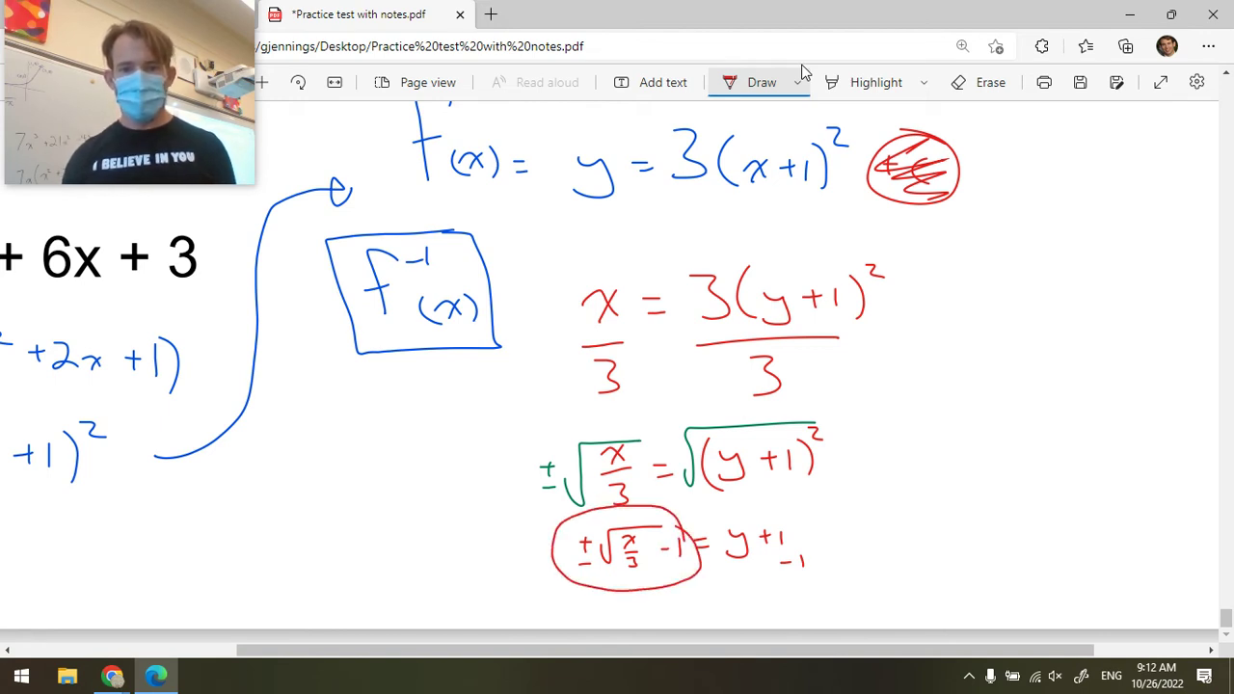
Ink a therefore sign and f⁻¹(x) = ±√(x/3) − 1 beside the working, then circle it.
{"action": "left_click", "coordinate": [964, 242]}
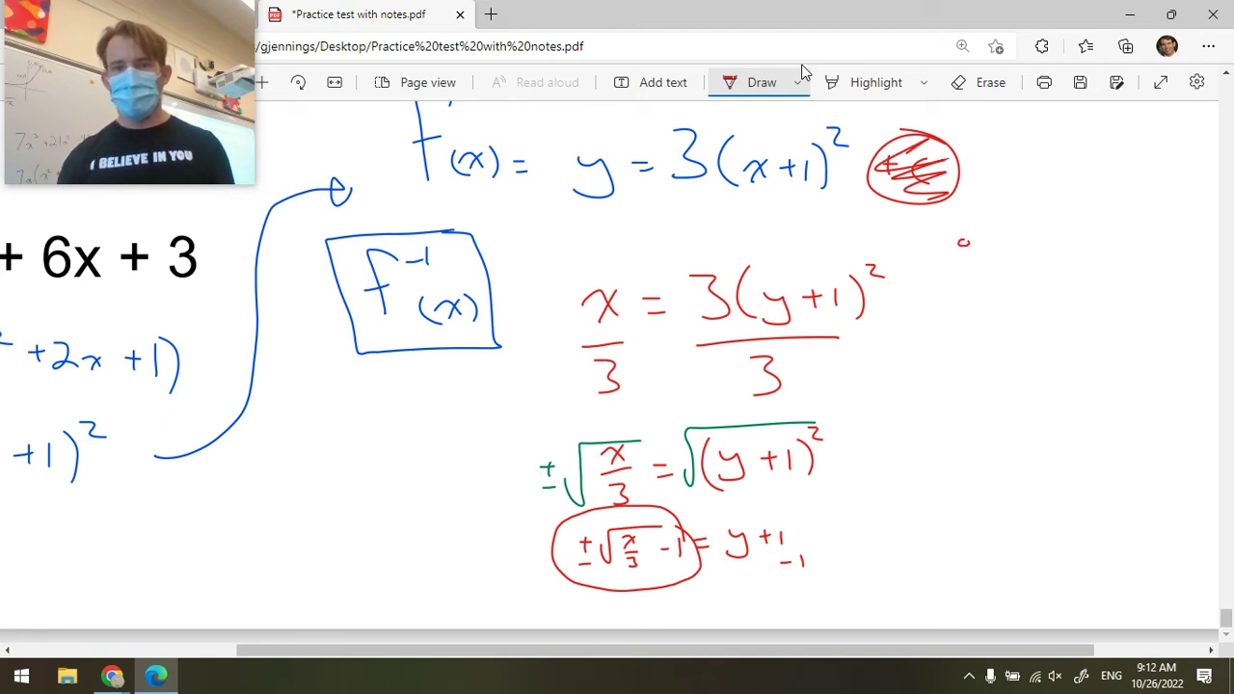
{"action": "left_click", "coordinate": [955, 269]}
{"action": "left_click", "coordinate": [975, 269]}
{"action": "mouse_move", "coordinate": [1008, 246]}
{"action": "left_mouse_down"}
{"action": "mouse_move", "coordinate": [1009, 269]}
{"action": "mouse_move", "coordinate": [1022, 249]}
{"action": "left_mouse_up"}
{"action": "mouse_move", "coordinate": [1035, 237]}
{"action": "left_mouse_down"}
{"action": "mouse_move", "coordinate": [1048, 235]}
{"action": "mouse_move", "coordinate": [1070, 273]}
{"action": "mouse_move", "coordinate": [1046, 278]}
{"action": "left_mouse_up"}
{"action": "mouse_move", "coordinate": [1075, 252]}
{"action": "left_mouse_down"}
{"action": "mouse_move", "coordinate": [1080, 279]}
{"action": "mouse_move", "coordinate": [1101, 255]}
{"action": "mouse_move", "coordinate": [1106, 263]}
{"action": "left_mouse_up"}
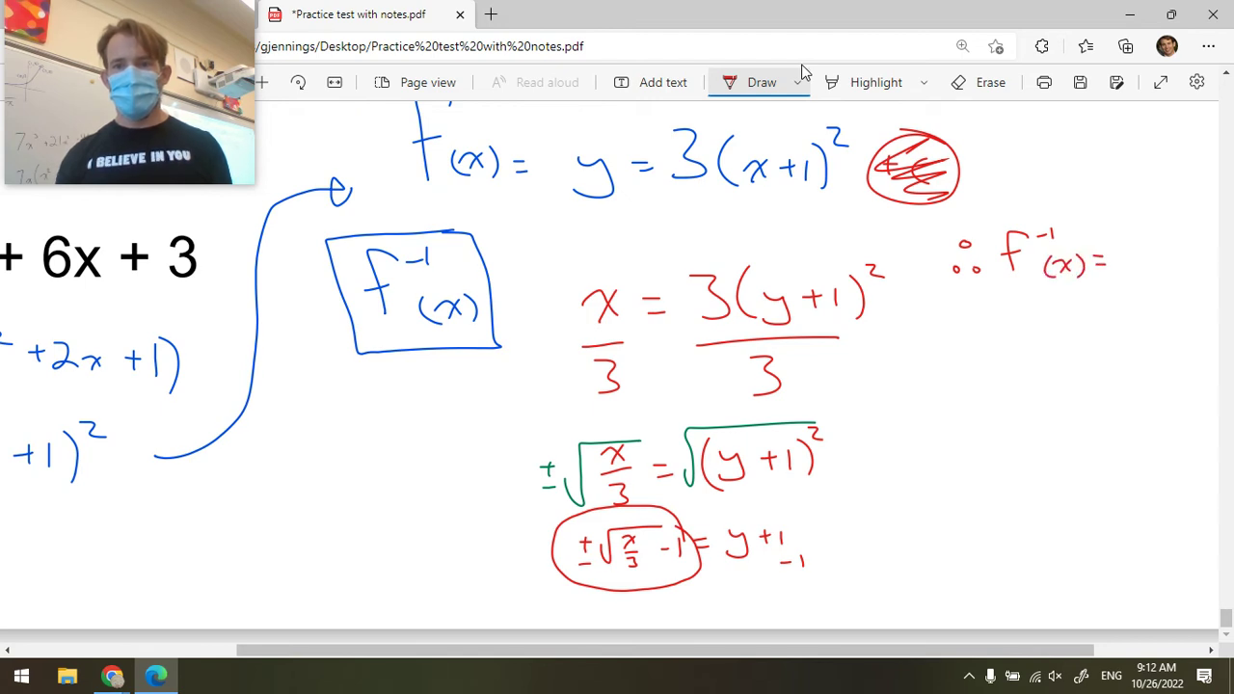
{"action": "scroll", "coordinate": [617, 366], "scroll_direction": "right", "scroll_amount": 3}
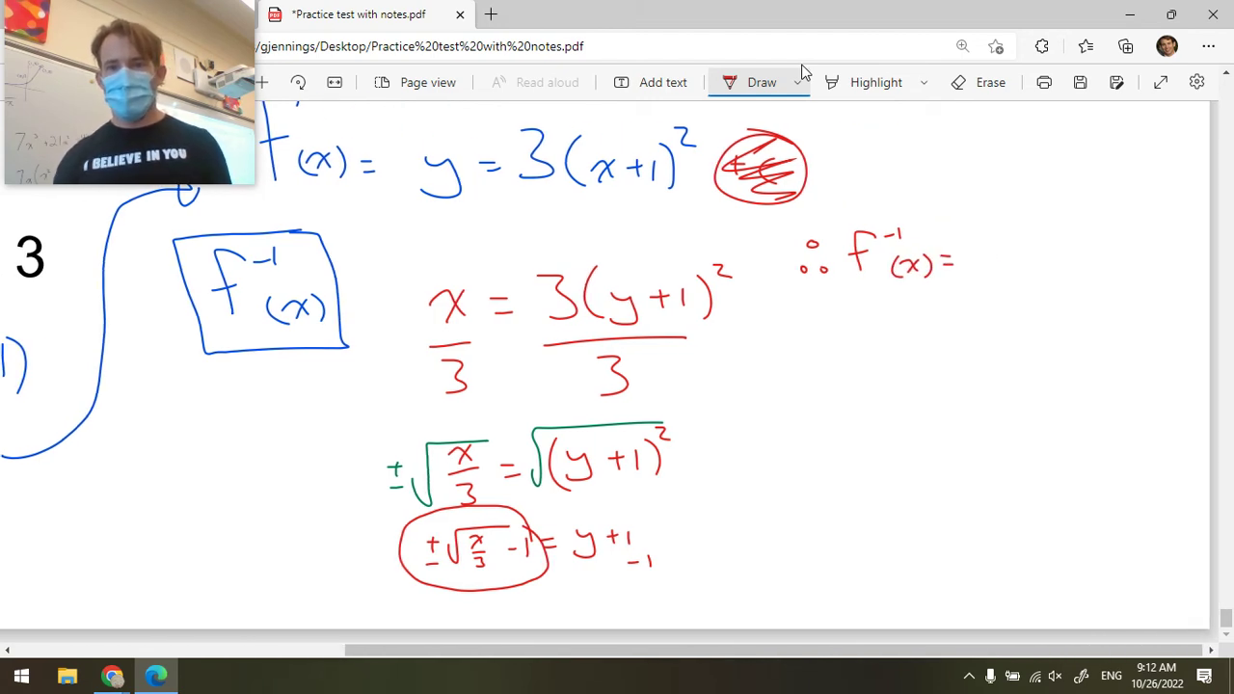
{"action": "mouse_move", "coordinate": [972, 240]}
{"action": "left_mouse_down"}
{"action": "mouse_move", "coordinate": [987, 240]}
{"action": "mouse_move", "coordinate": [994, 262]}
{"action": "mouse_move", "coordinate": [1015, 222]}
{"action": "mouse_move", "coordinate": [1091, 219]}
{"action": "mouse_move", "coordinate": [1045, 243]}
{"action": "mouse_move", "coordinate": [1067, 247]}
{"action": "mouse_move", "coordinate": [1047, 275]}
{"action": "left_mouse_up"}
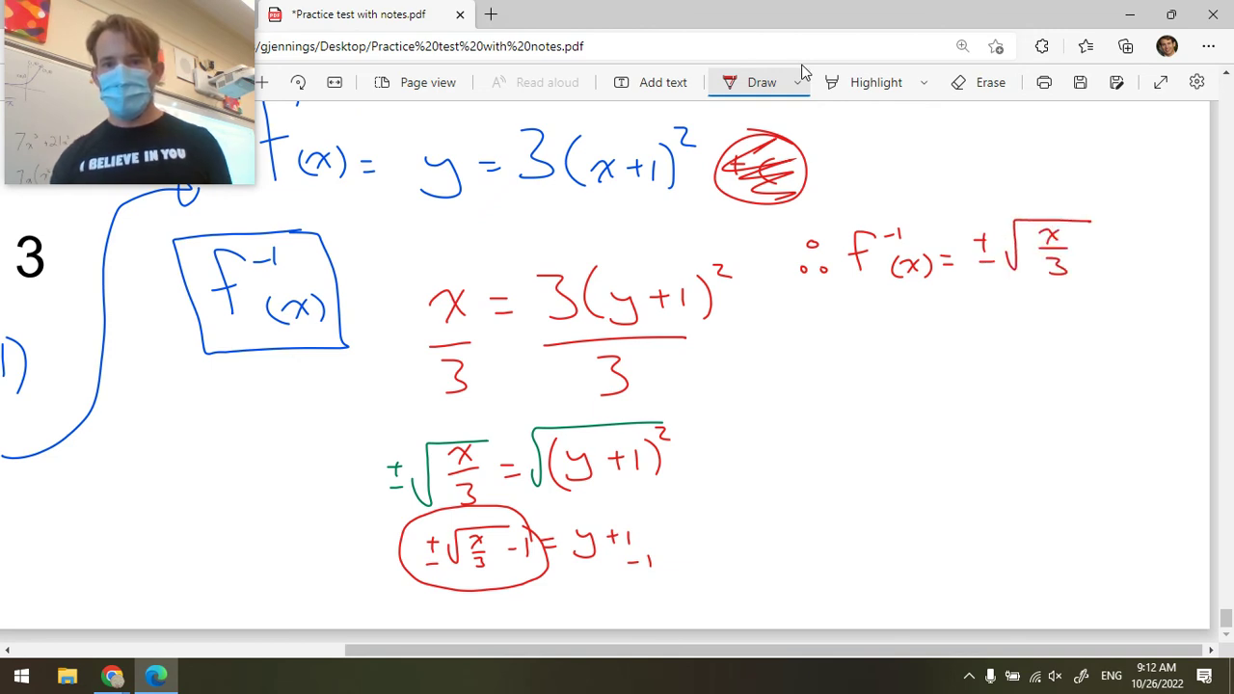
{"action": "left_click_drag", "start_coordinate": [1116, 252], "coordinate": [1143, 269]}
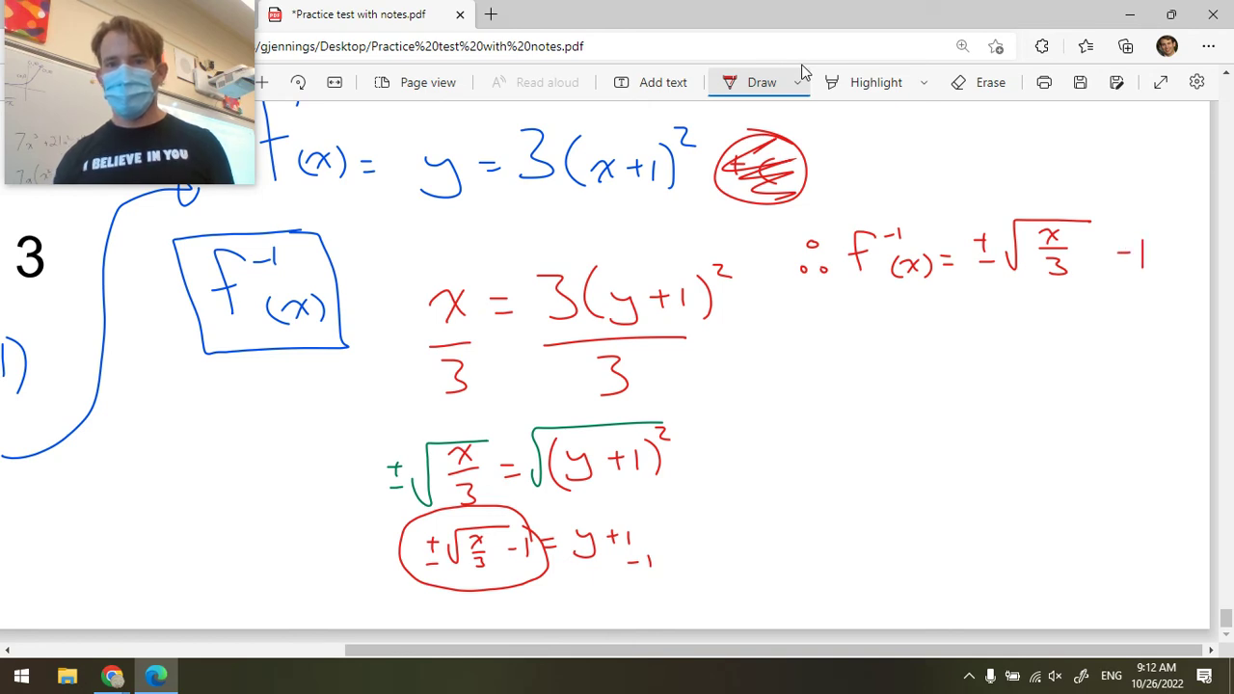
{"action": "mouse_move", "coordinate": [796, 305]}
{"action": "left_mouse_down"}
{"action": "mouse_move", "coordinate": [1034, 299]}
{"action": "mouse_move", "coordinate": [1157, 278]}
{"action": "mouse_move", "coordinate": [1110, 193]}
{"action": "mouse_move", "coordinate": [910, 189]}
{"action": "mouse_move", "coordinate": [771, 270]}
{"action": "mouse_move", "coordinate": [805, 301]}
{"action": "left_mouse_up"}
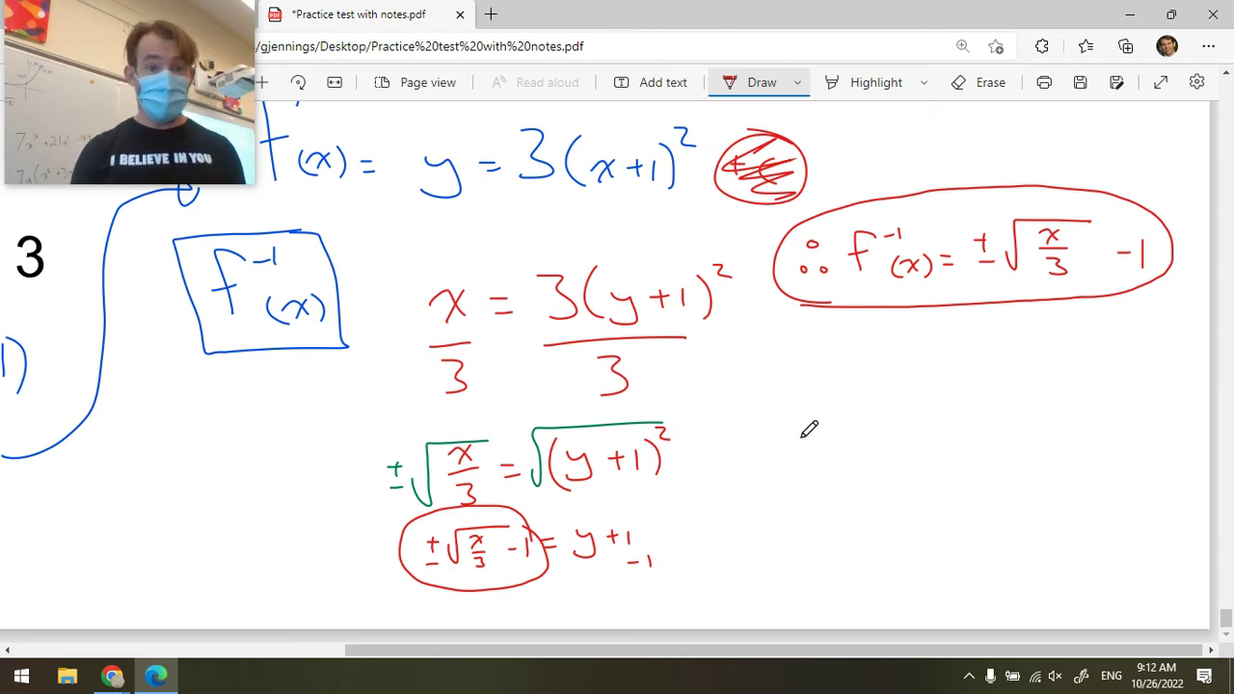
Erase the blue (-5,0)–(0,-5) line, circle the crossings in red, and redraw the connection in red.
{"action": "scroll", "coordinate": [396, 304], "scroll_direction": "up", "scroll_amount": 10}
{"action": "scroll", "coordinate": [393, 307], "scroll_direction": "up", "scroll_amount": 1}
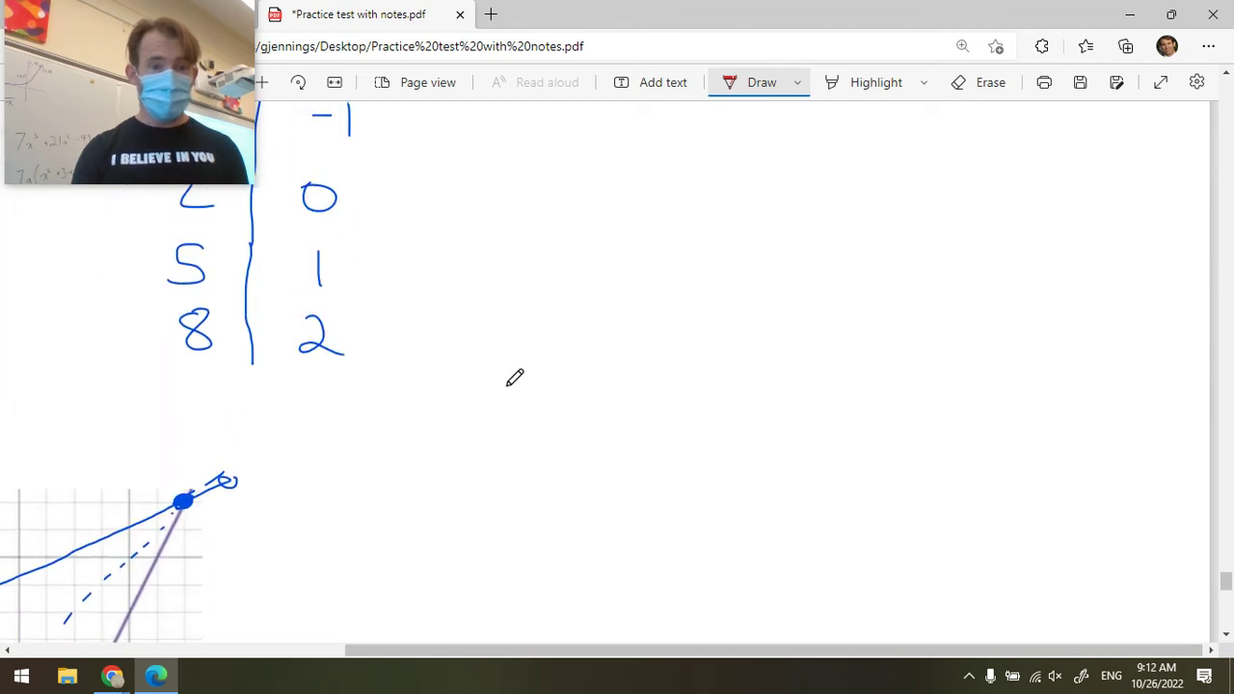
{"action": "scroll", "coordinate": [511, 377], "scroll_direction": "down", "scroll_amount": 3, "text": "ctrl"}
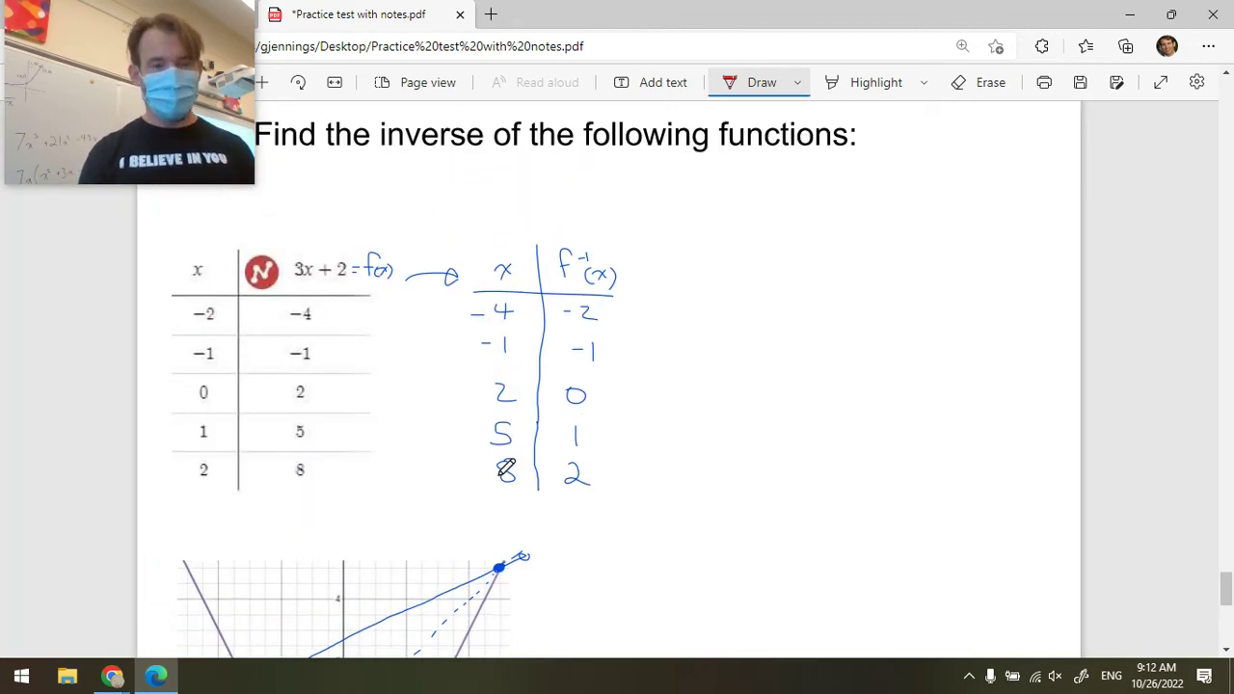
{"action": "scroll", "coordinate": [505, 469], "scroll_direction": "down", "scroll_amount": 3}
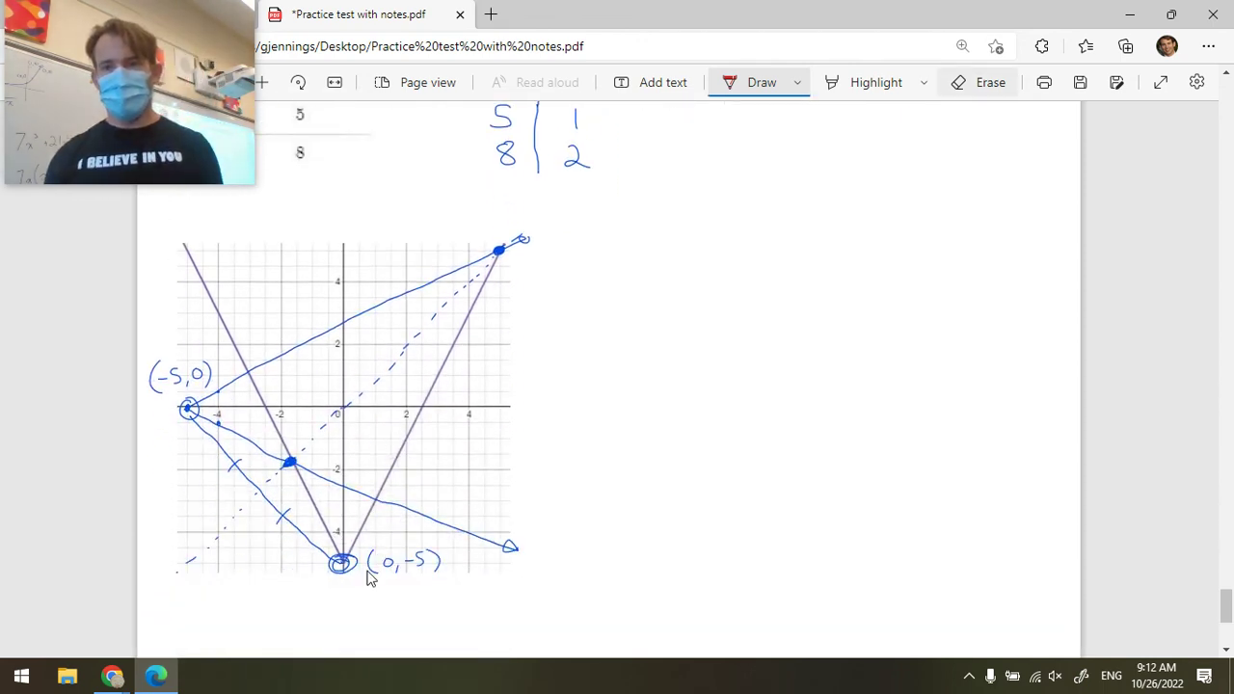
{"action": "left_click_drag", "start_coordinate": [337, 558], "coordinate": [283, 516]}
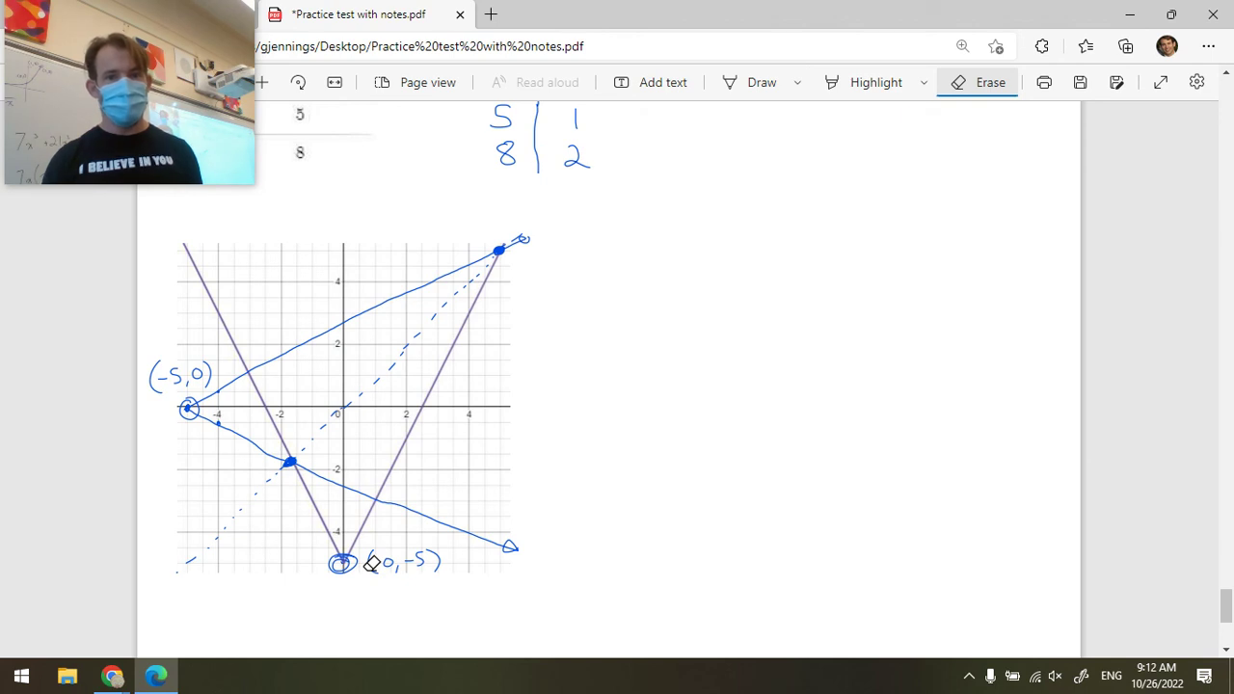
{"action": "mouse_move", "coordinate": [489, 239]}
{"action": "left_mouse_down"}
{"action": "mouse_move", "coordinate": [508, 259]}
{"action": "mouse_move", "coordinate": [492, 241]}
{"action": "left_mouse_up"}
{"action": "mouse_move", "coordinate": [285, 450]}
{"action": "left_mouse_down"}
{"action": "mouse_move", "coordinate": [277, 470]}
{"action": "mouse_move", "coordinate": [289, 451]}
{"action": "left_mouse_up"}
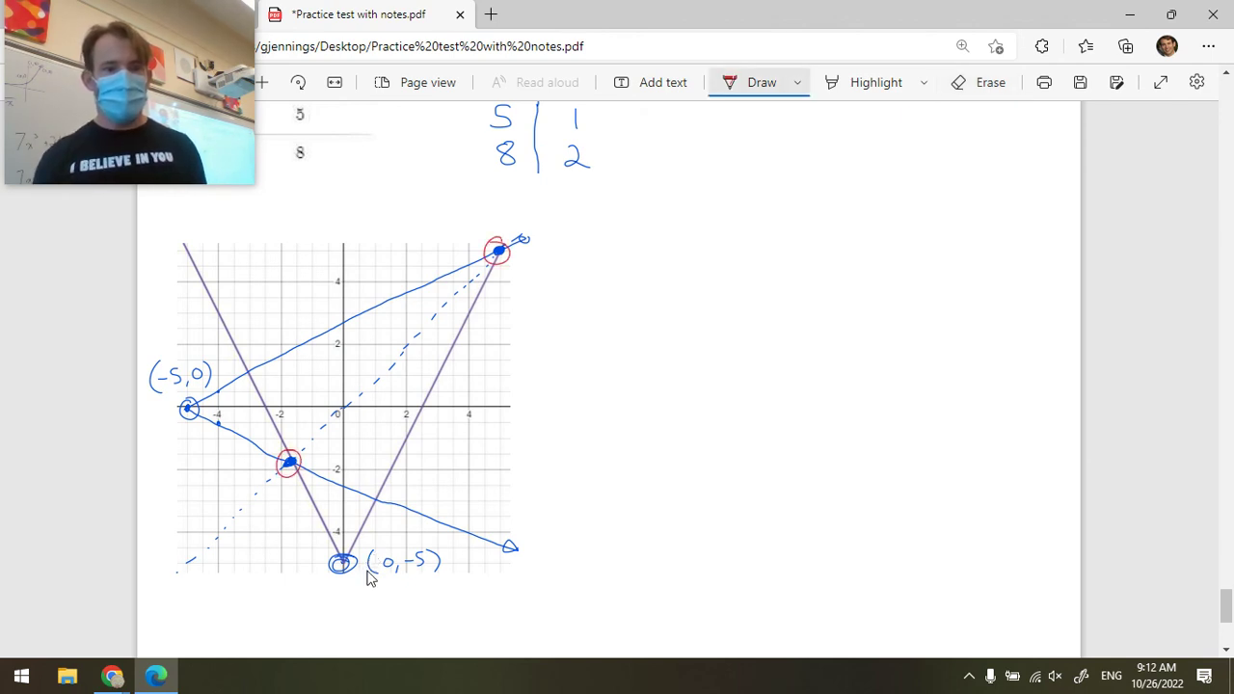
{"action": "mouse_move", "coordinate": [352, 547]}
{"action": "left_mouse_down"}
{"action": "mouse_move", "coordinate": [335, 551]}
{"action": "mouse_move", "coordinate": [349, 546]}
{"action": "mouse_move", "coordinate": [224, 490]}
{"action": "mouse_move", "coordinate": [179, 429]}
{"action": "mouse_move", "coordinate": [191, 426]}
{"action": "mouse_move", "coordinate": [187, 442]}
{"action": "left_mouse_up"}
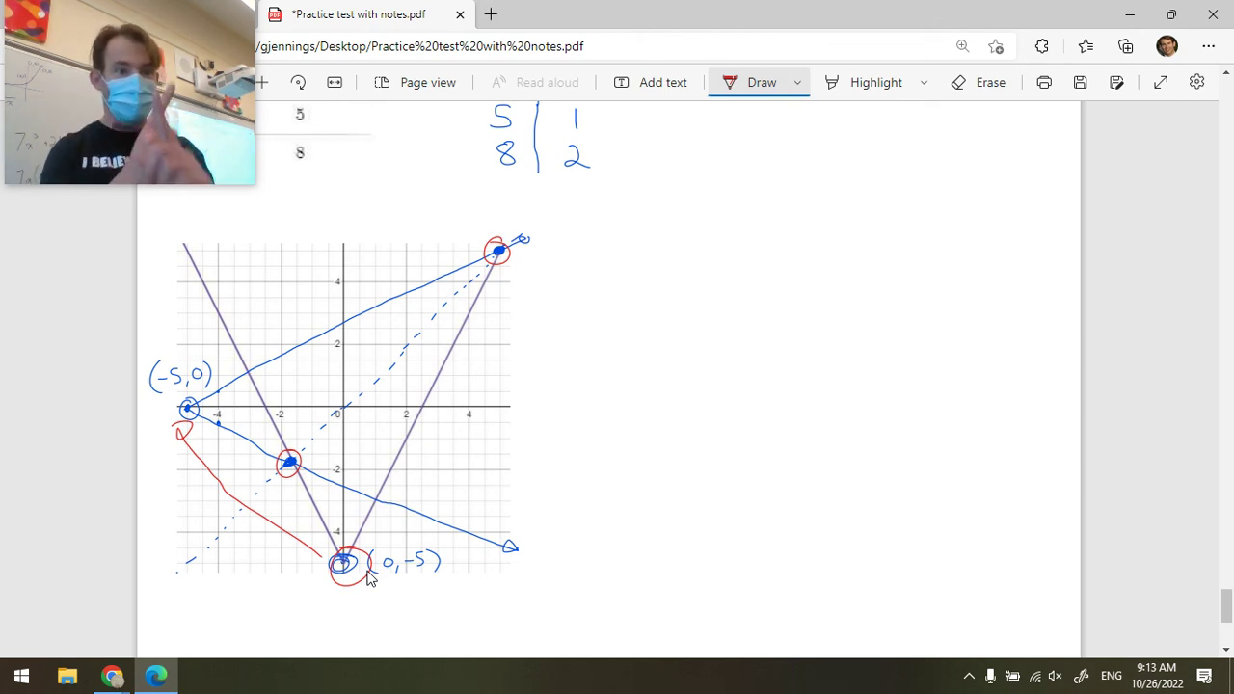
Underline 3x² + 6x + 3 in red and add red arrows at x/3 and ±√(x/3) − 1.
{"action": "scroll", "coordinate": [367, 576], "scroll_direction": "down", "scroll_amount": 3}
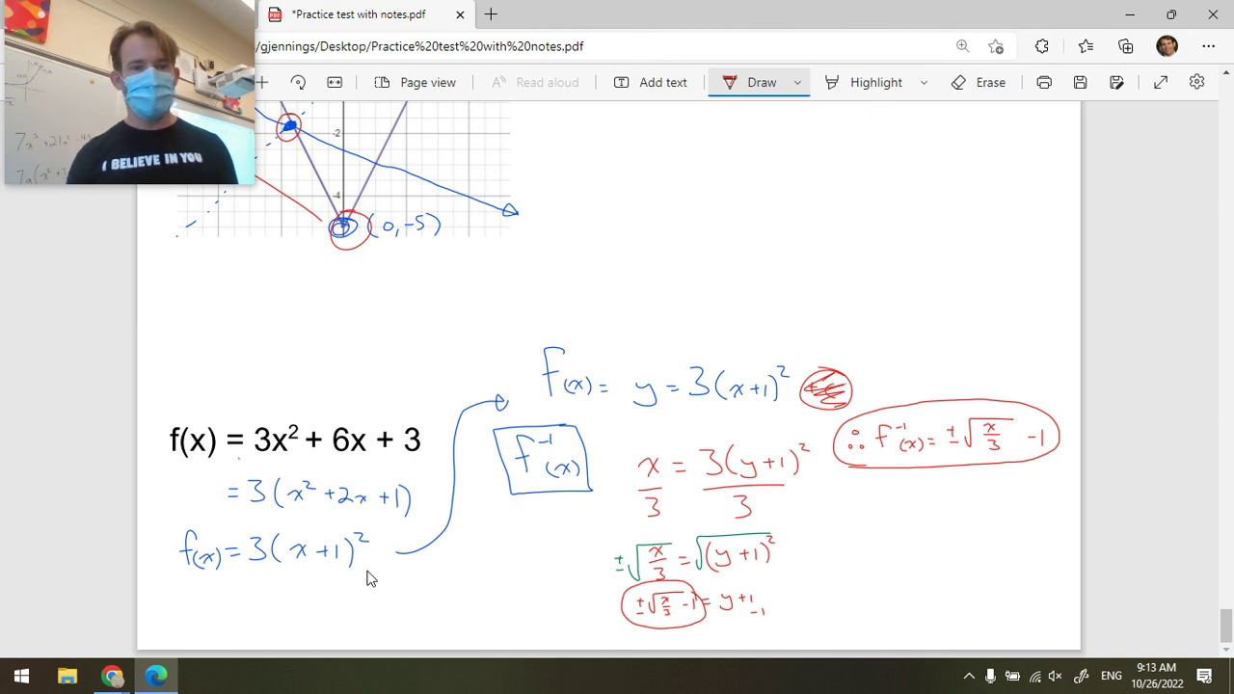
{"action": "left_click_drag", "start_coordinate": [239, 459], "coordinate": [434, 462]}
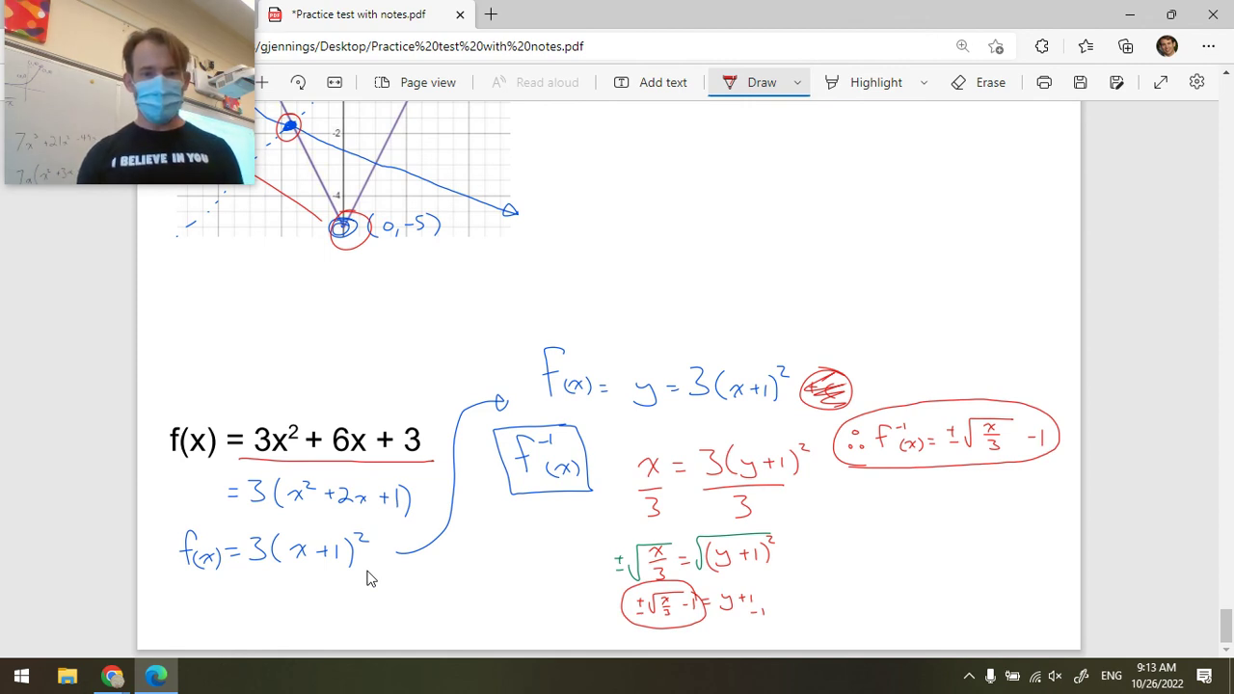
{"action": "mouse_move", "coordinate": [368, 579]}
{"action": "left_mouse_down"}
{"action": "mouse_move", "coordinate": [405, 581]}
{"action": "mouse_move", "coordinate": [374, 595]}
{"action": "mouse_move", "coordinate": [383, 576]}
{"action": "left_mouse_up"}
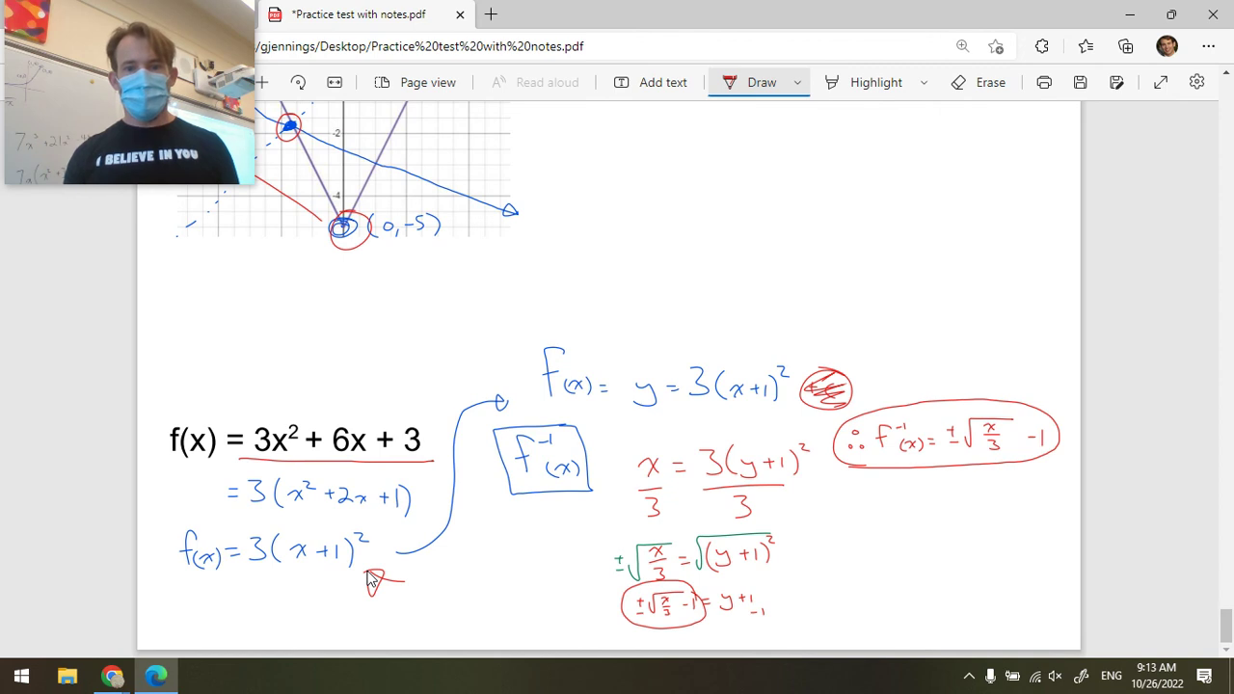
{"action": "left_click_drag", "start_coordinate": [613, 438], "coordinate": [644, 461]}
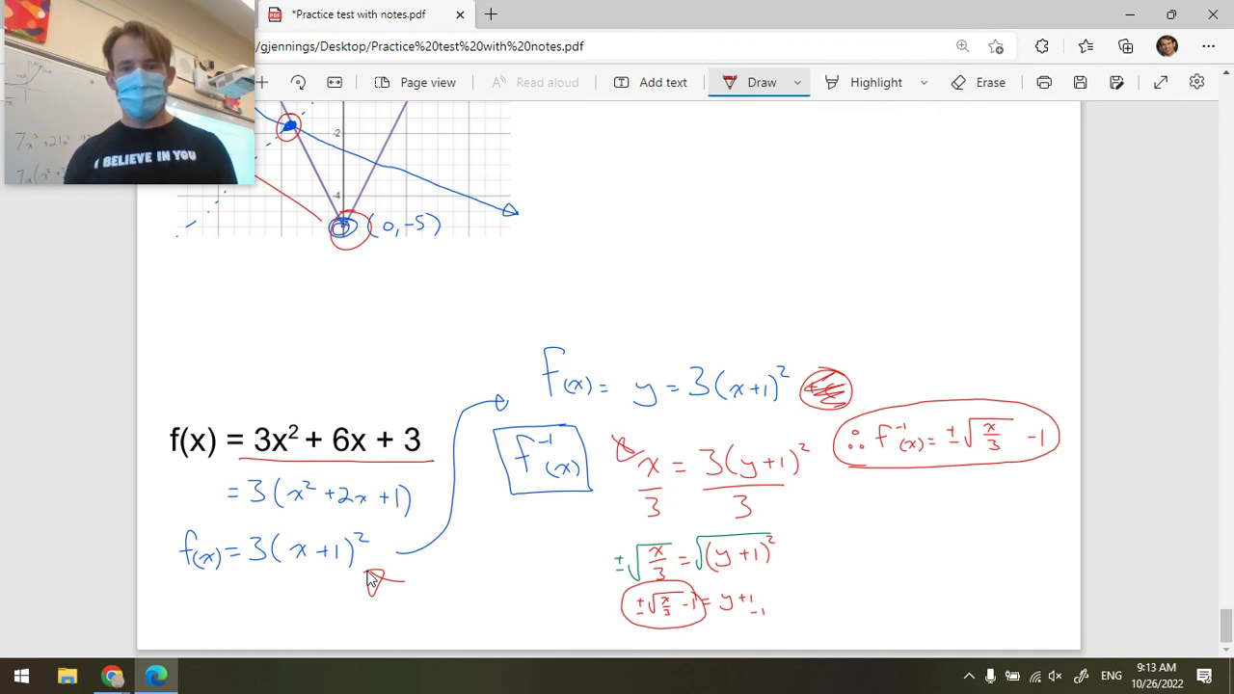
{"action": "mouse_move", "coordinate": [579, 607]}
{"action": "left_mouse_down"}
{"action": "mouse_move", "coordinate": [617, 607]}
{"action": "mouse_move", "coordinate": [605, 619]}
{"action": "left_mouse_up"}
Mark under the final inverse, then bring up the 'Unit 2 Practice Test with VIDEOS' page in Chrome.
{"action": "mouse_move", "coordinate": [958, 480]}
{"action": "left_mouse_down"}
{"action": "mouse_move", "coordinate": [931, 525]}
{"action": "mouse_move", "coordinate": [969, 491]}
{"action": "left_mouse_up"}
{"action": "left_click_drag", "start_coordinate": [893, 473], "coordinate": [891, 506]}
{"action": "left_click_drag", "start_coordinate": [880, 477], "coordinate": [912, 484]}
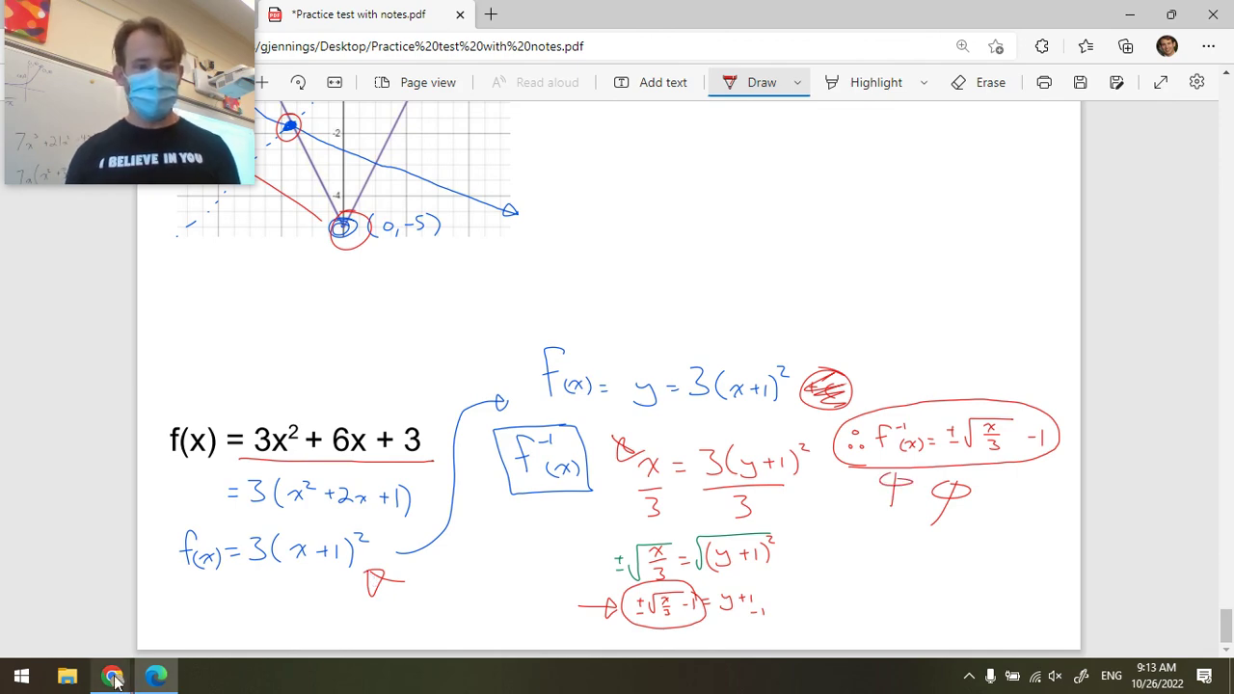
{"action": "mouse_move", "coordinate": [116, 677]}
{"action": "left_click", "coordinate": [121, 631]}
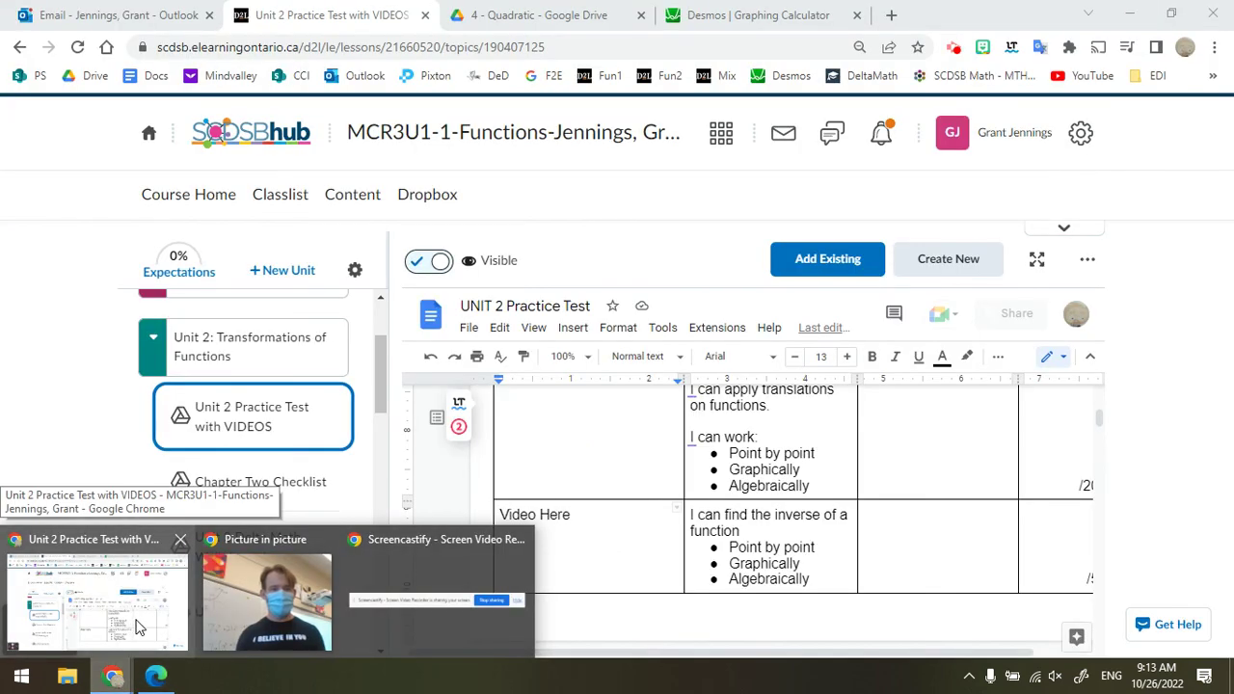